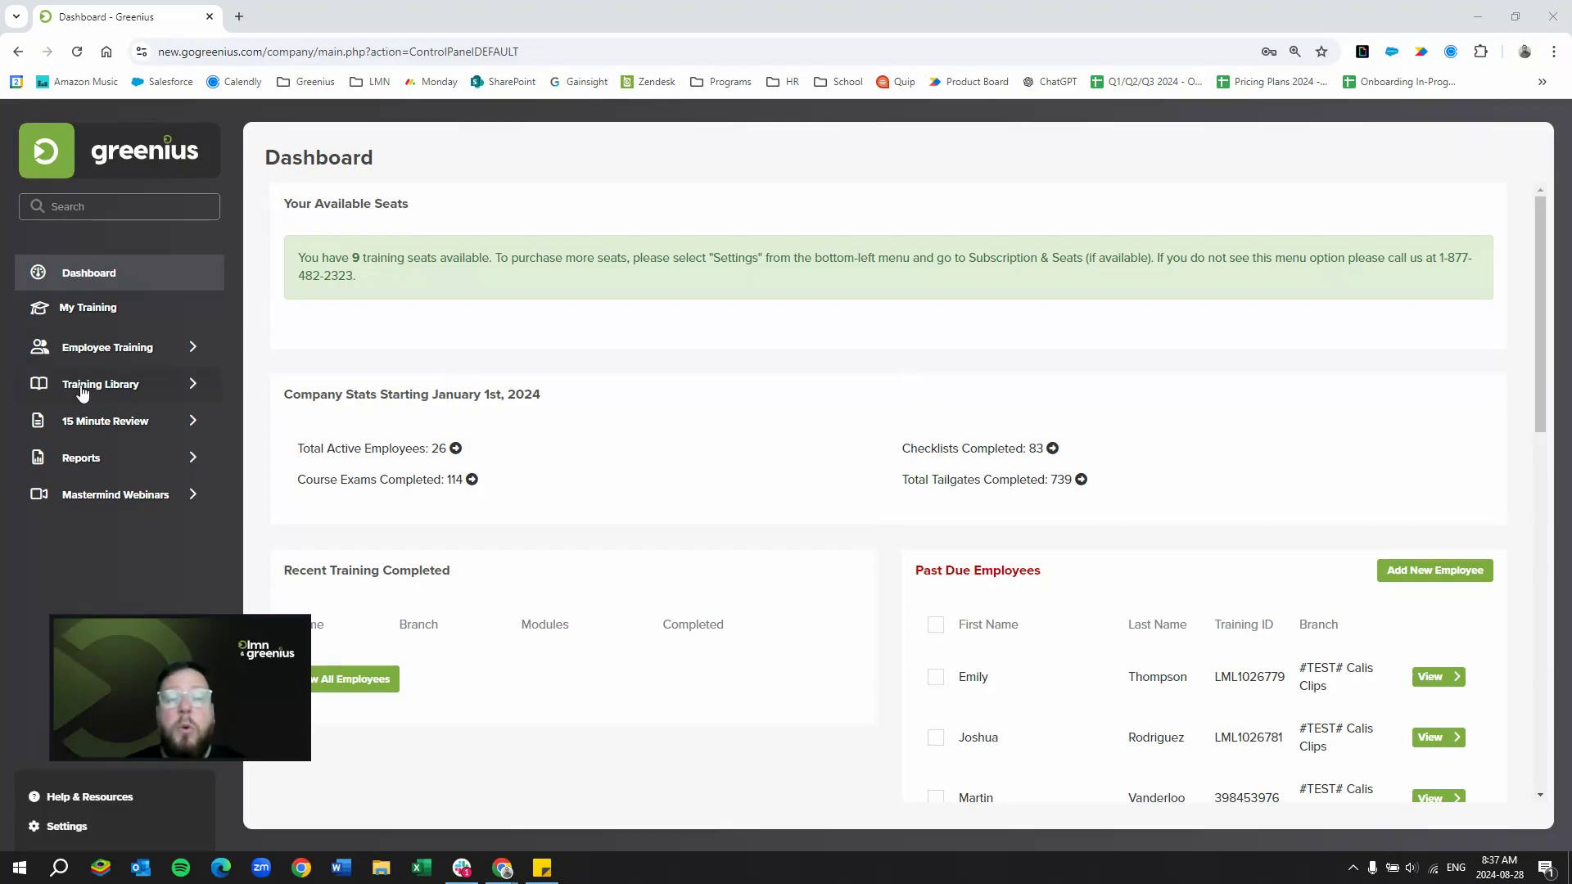
- Start a new English course titled "How to Use & Operate a V500 Zero Turn Stand On Gas Lawn Mower | Husqvarna" and continue to its chapters
{"action": "left_click", "coordinate": [131, 388]}
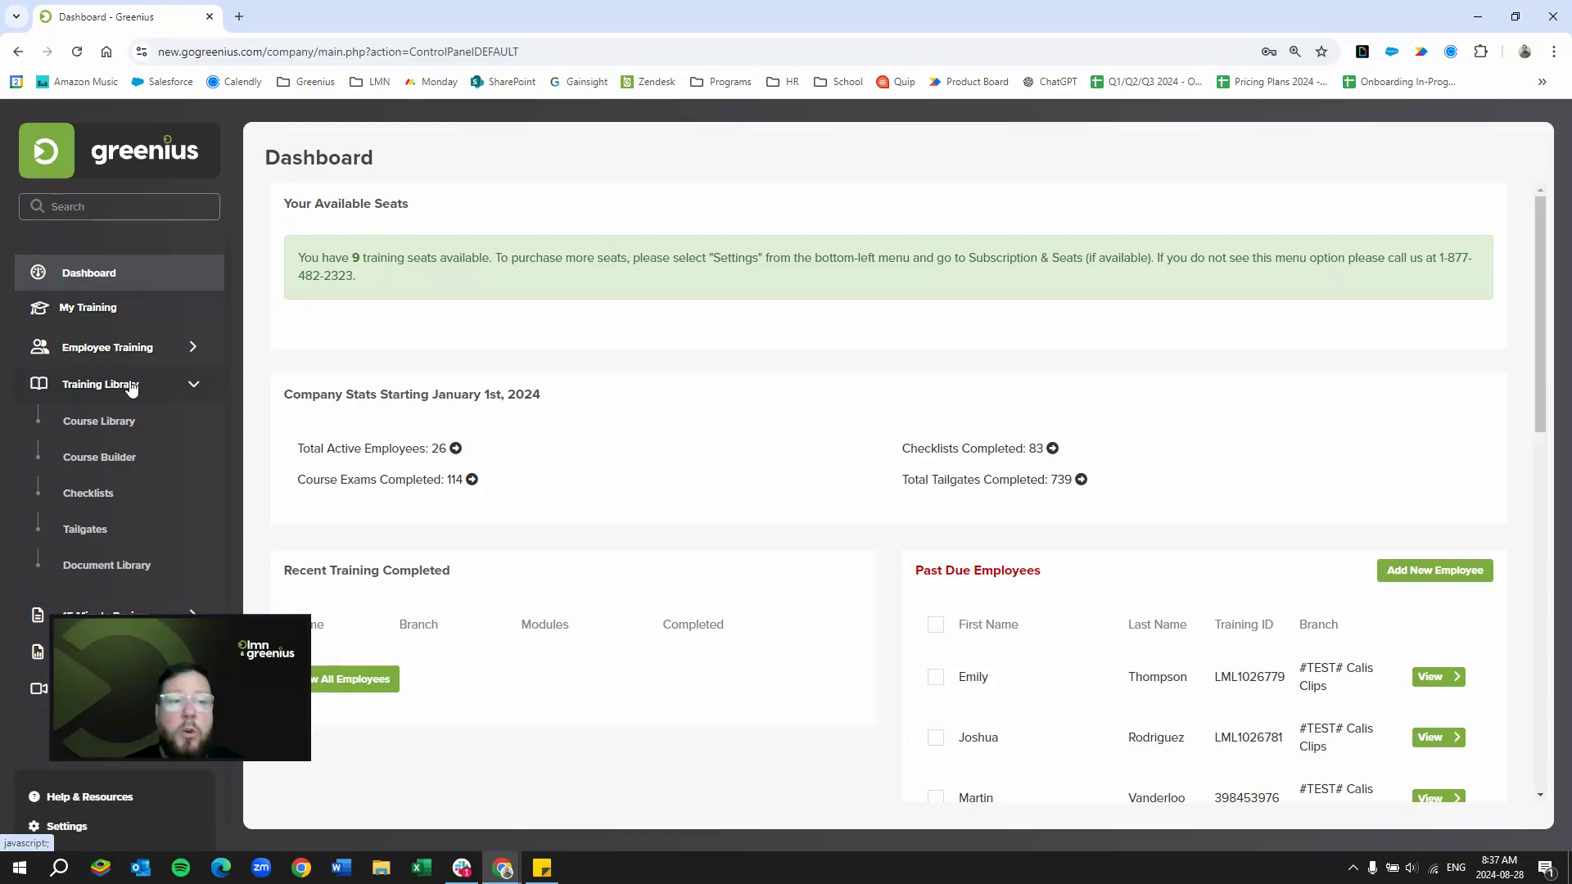
{"action": "left_click", "coordinate": [110, 456]}
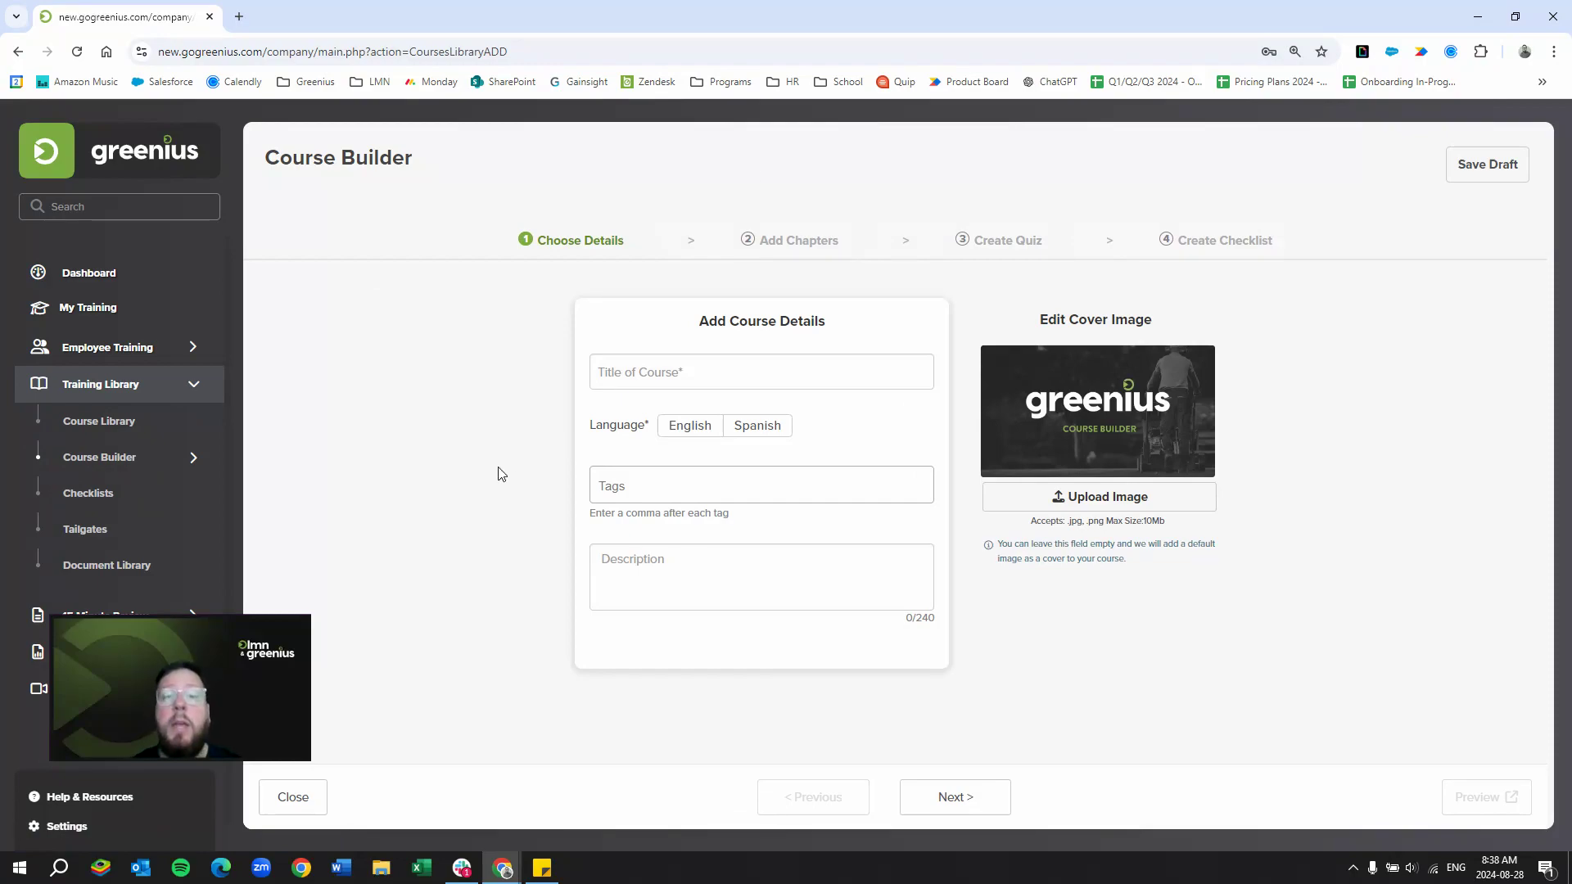
{"action": "left_click", "coordinate": [662, 380]}
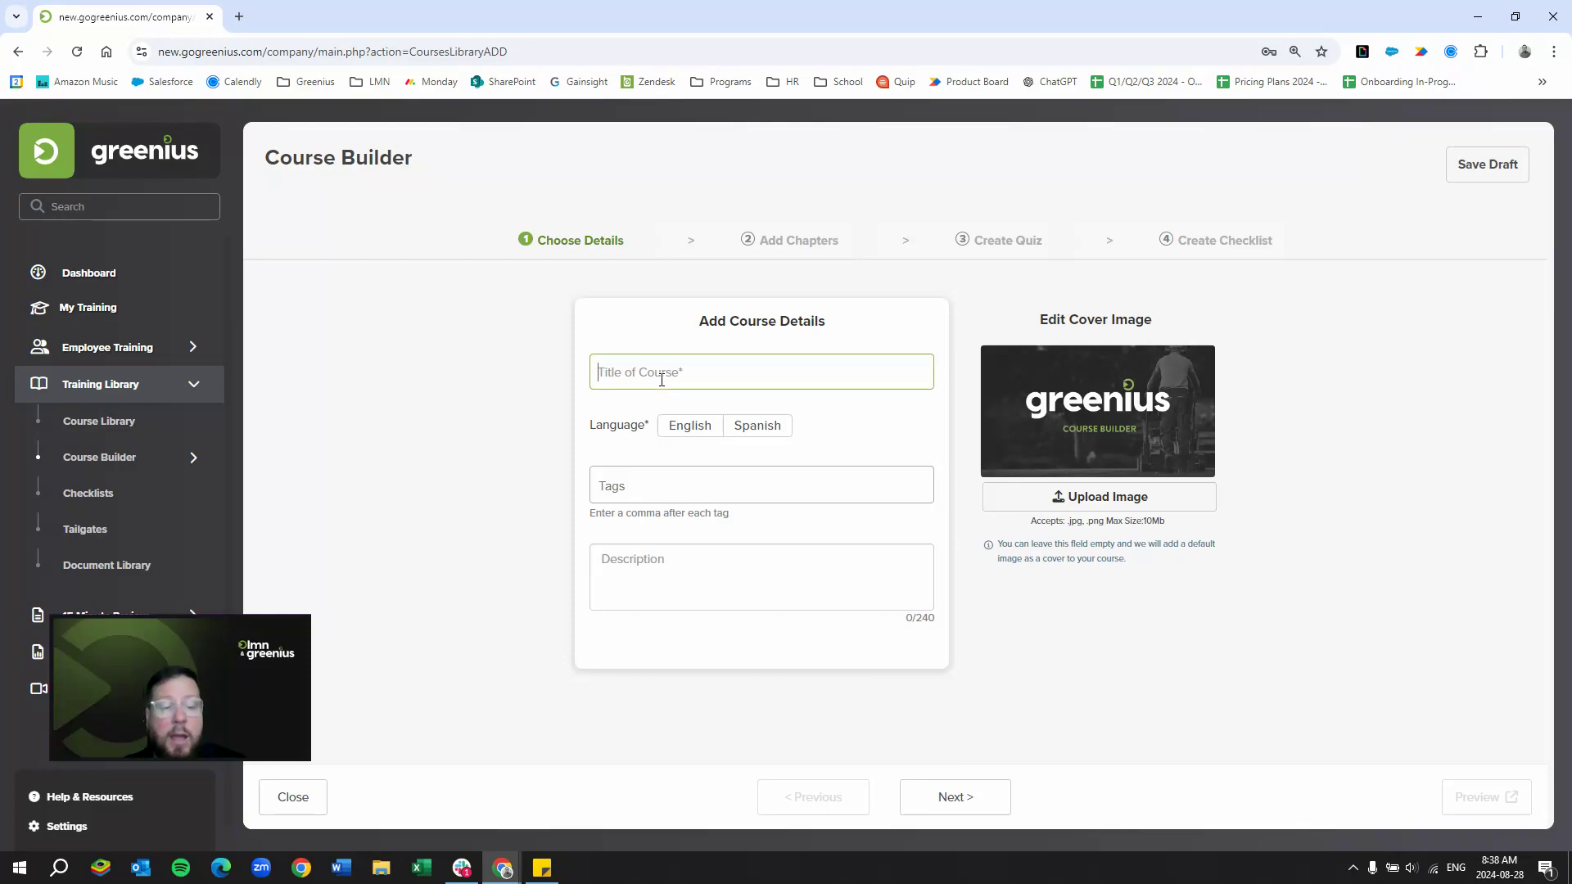
{"action": "key", "text": "ctrl+v"}
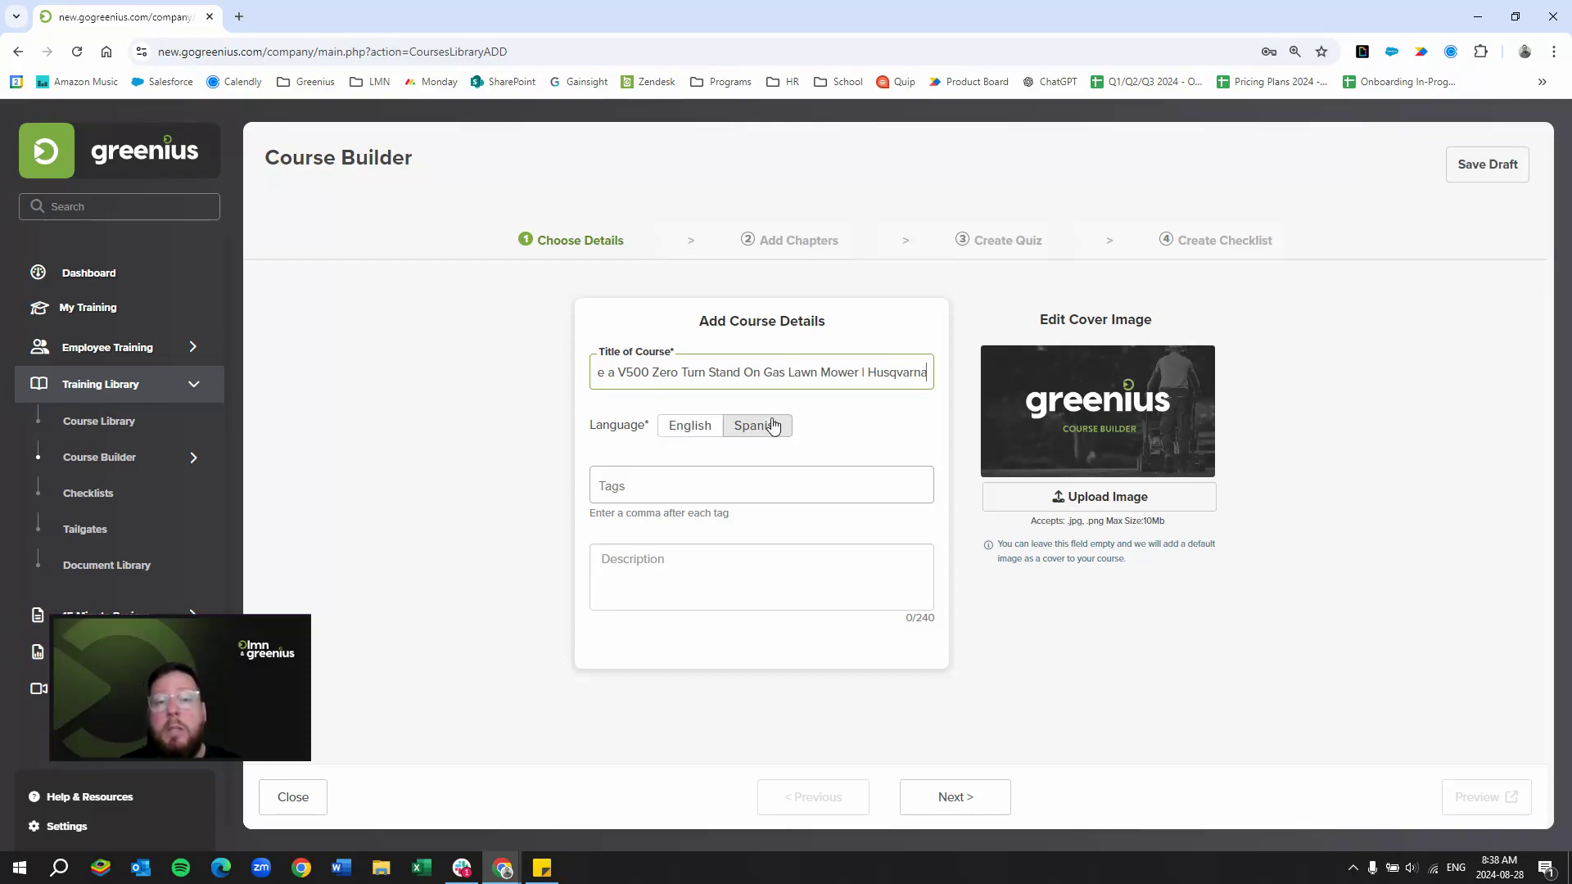
{"action": "left_click", "coordinate": [680, 429]}
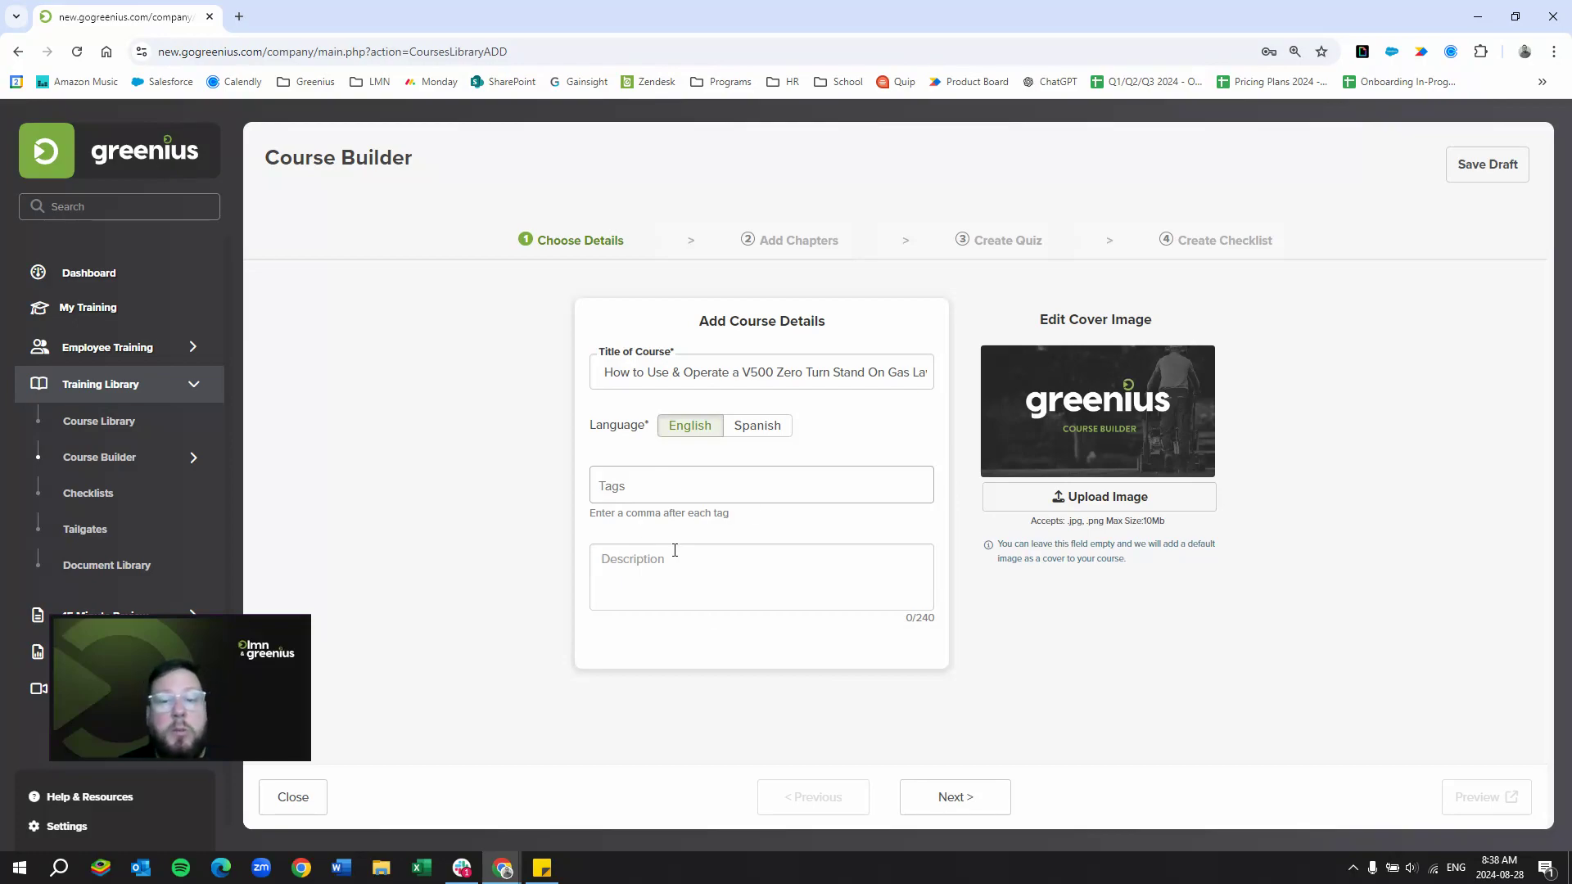
{"action": "left_click", "coordinate": [944, 812]}
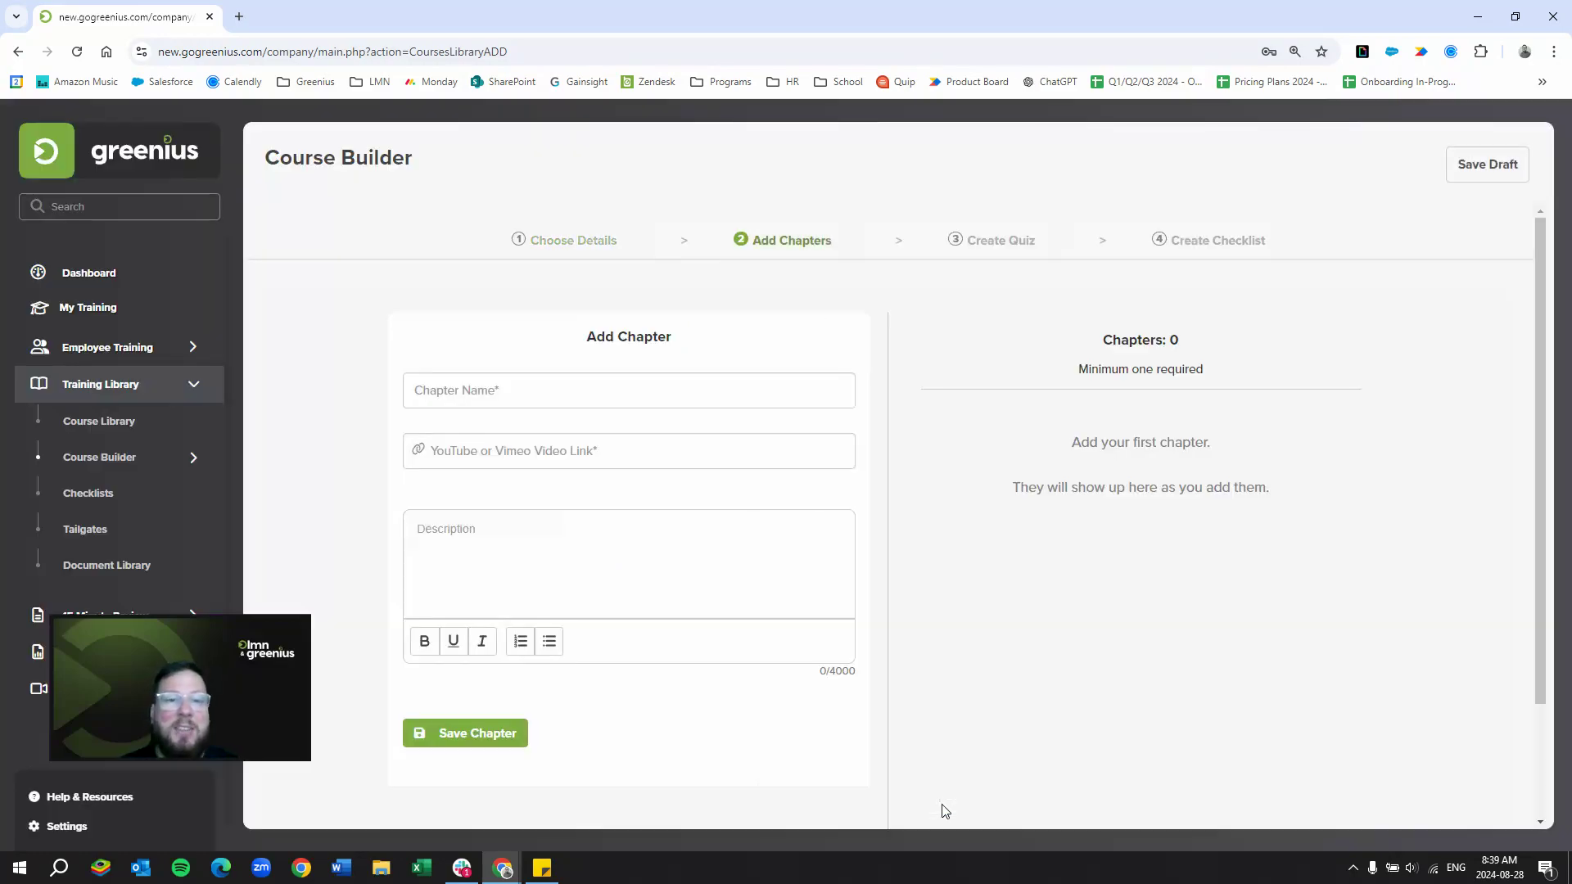
{"action": "left_click", "coordinate": [457, 402]}
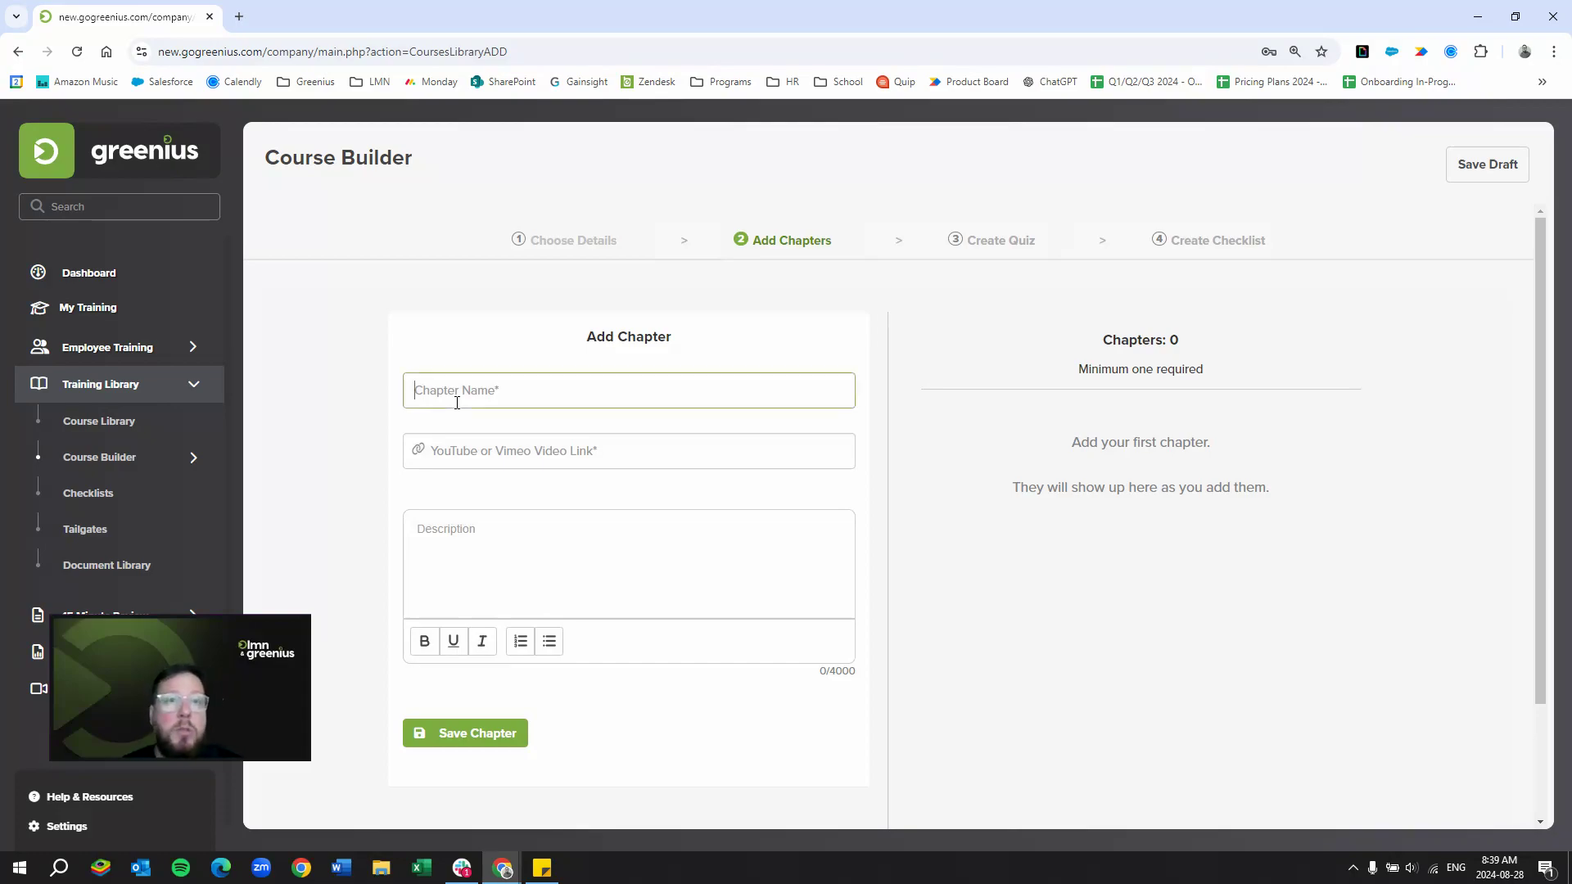
{"action": "type", "text": "How to Use & Operate a V500 Zero Turn Stand On Gas Lawn Mo"}
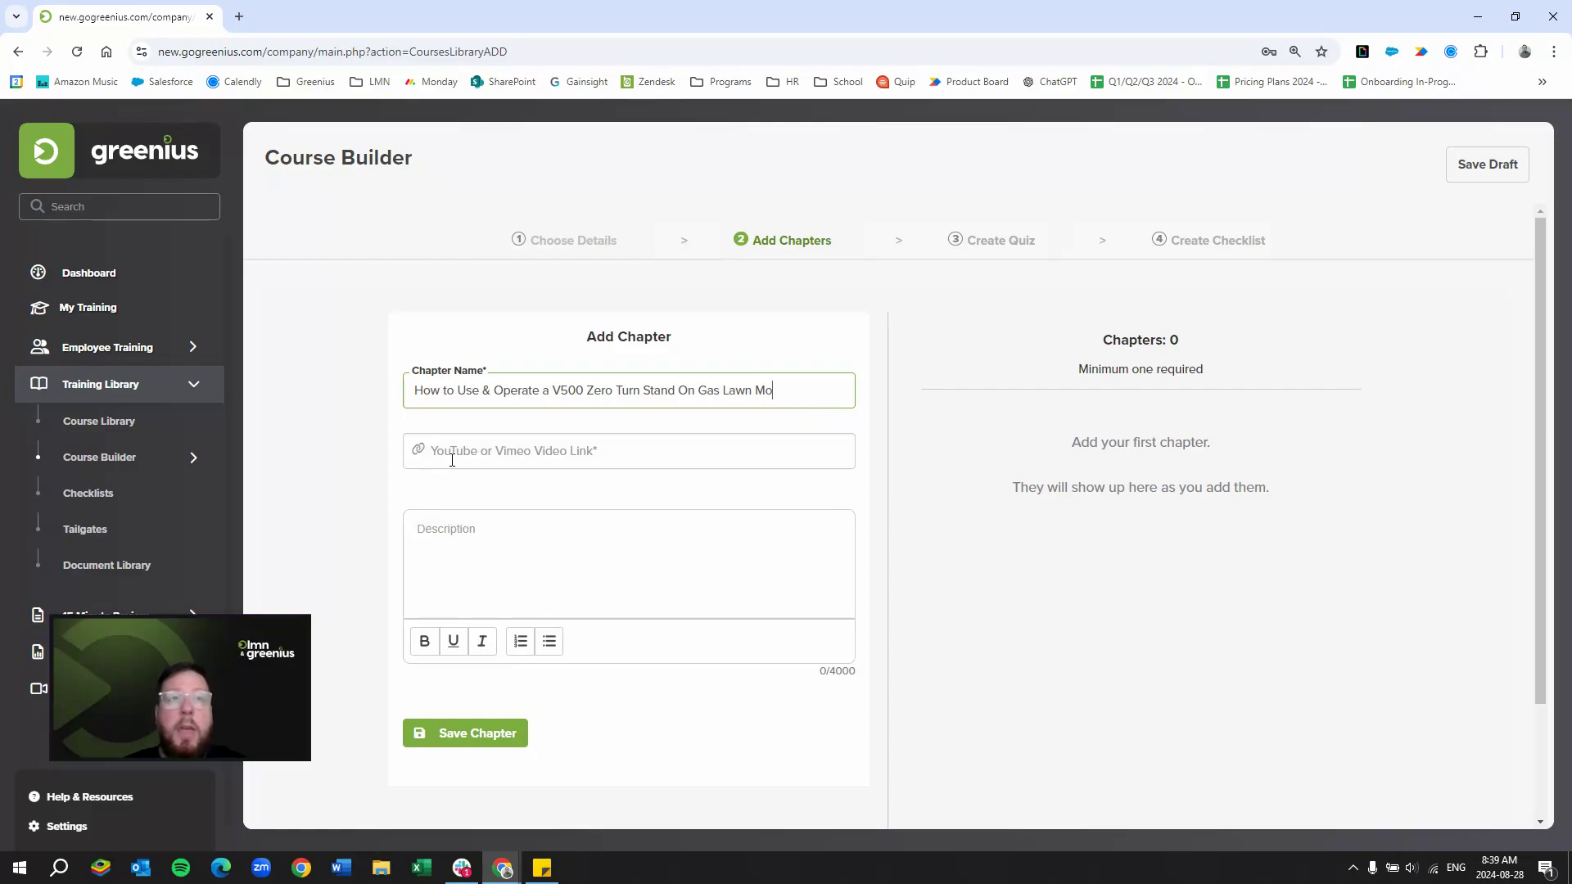
{"action": "key", "text": "alt+Tab"}
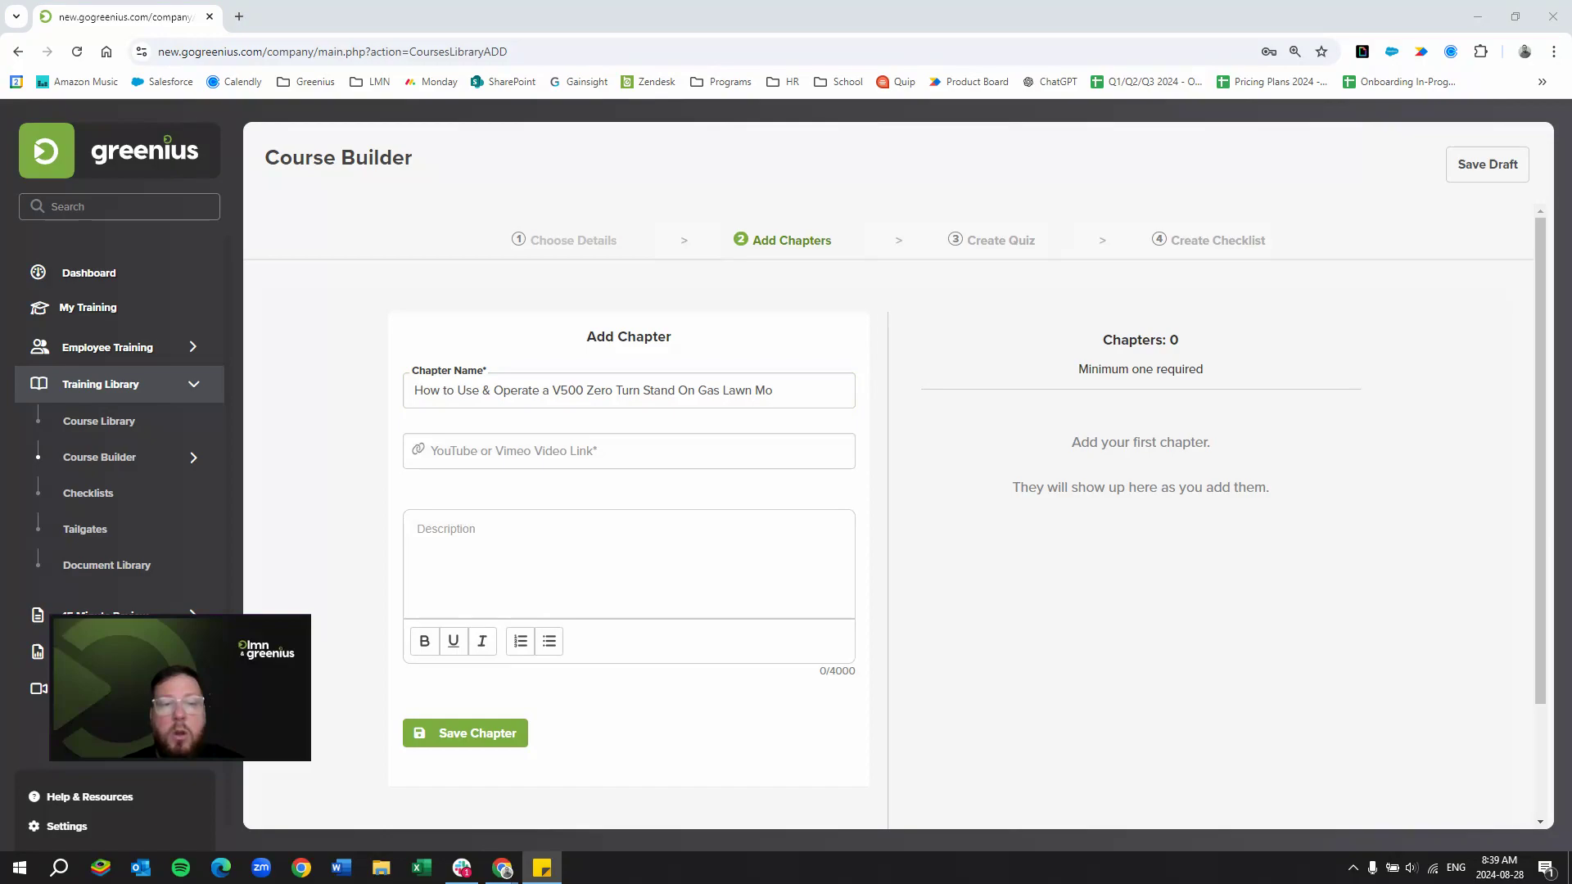
{"action": "left_click", "coordinate": [491, 451]}
{"action": "type", "text": "https://www.youtube.com/watch?v=6JzKCvhRSP4"}
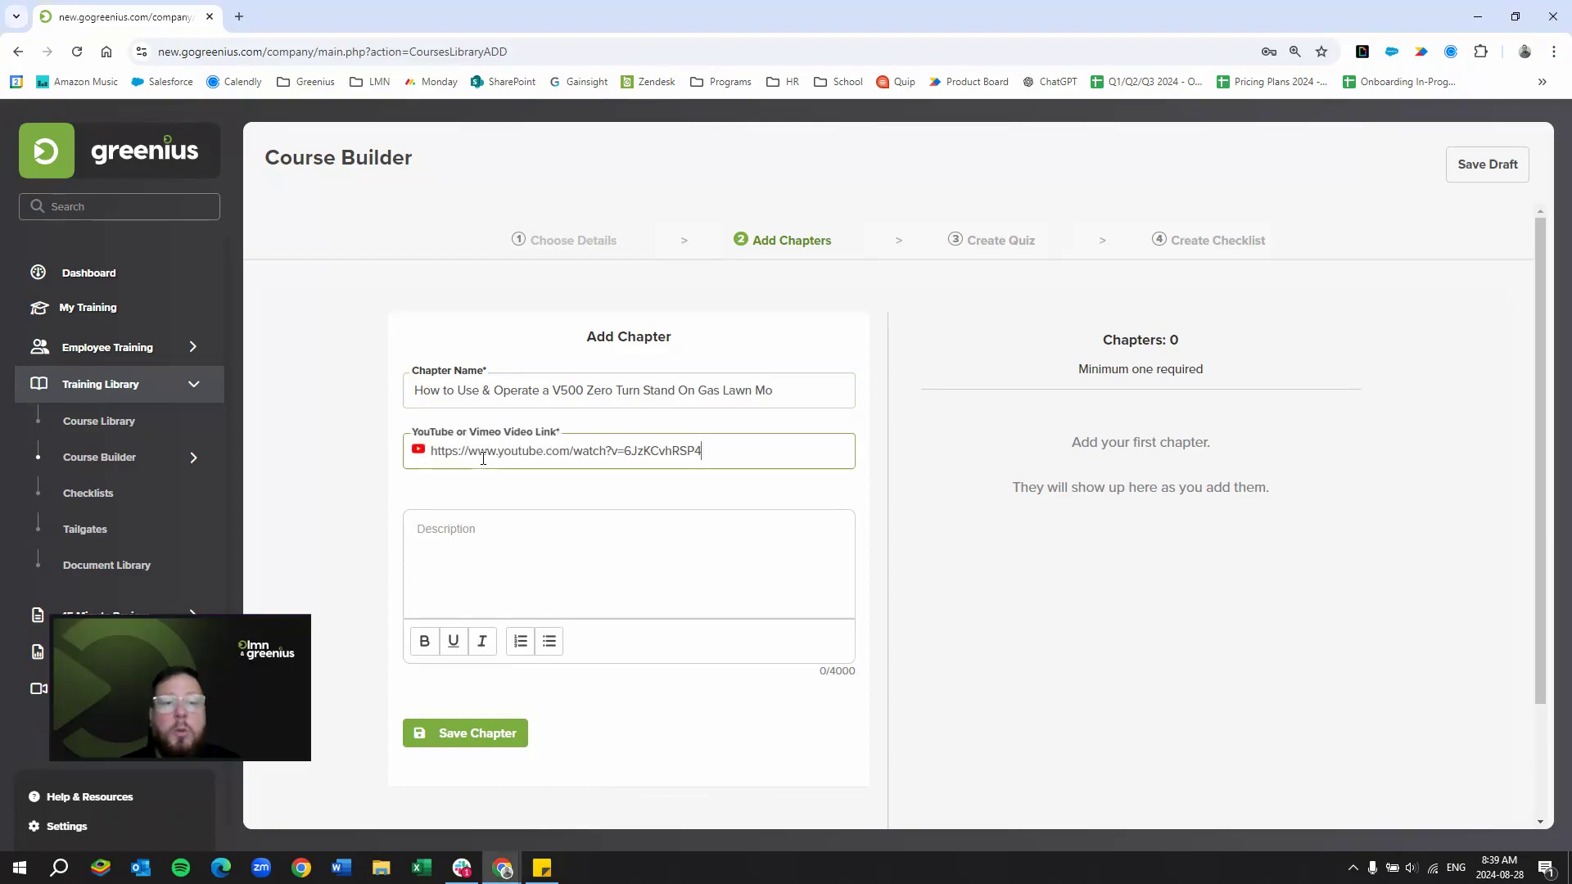
{"action": "scroll", "coordinate": [498, 614], "scroll_direction": "down", "scroll_amount": 2}
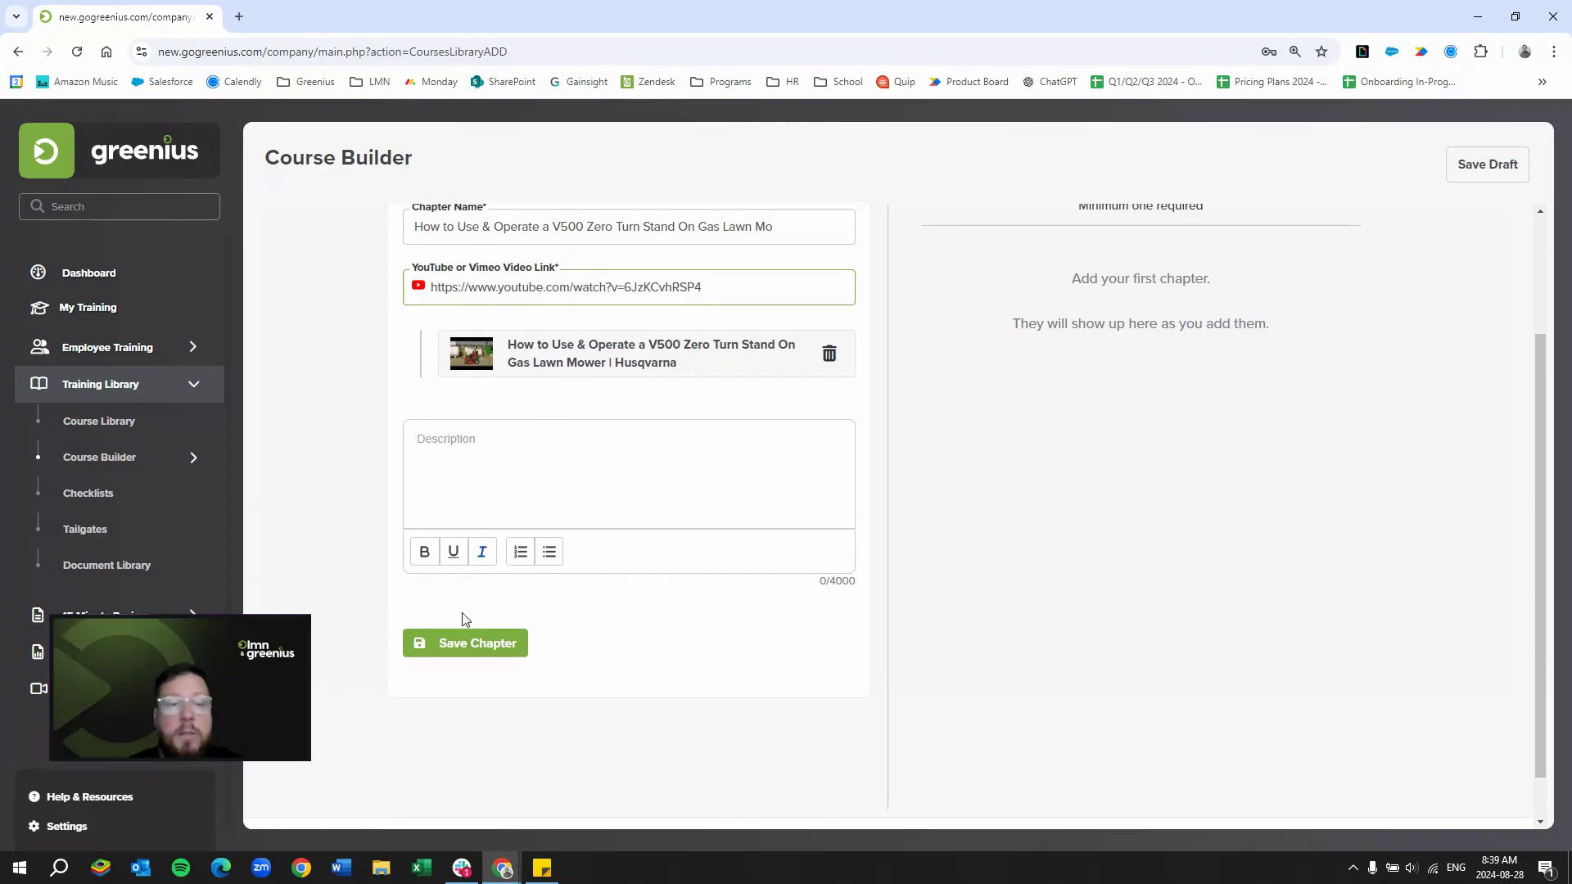
{"action": "left_click", "coordinate": [457, 645]}
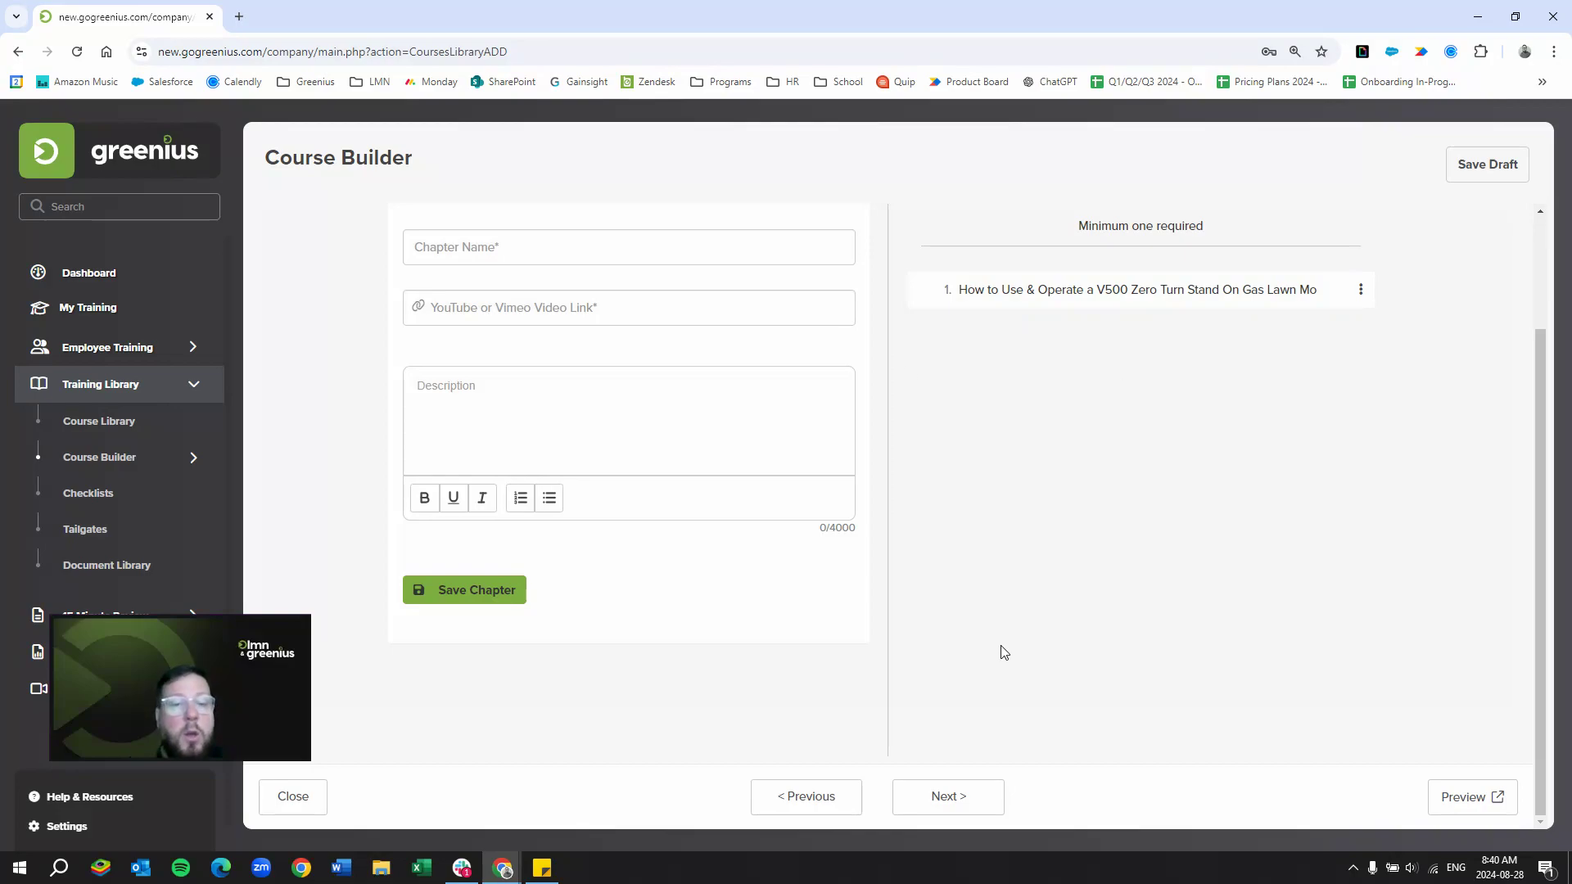
- Enable the optional final quiz for the course and enter the question "How to Fuel the mower?"
{"action": "left_click", "coordinate": [952, 807]}
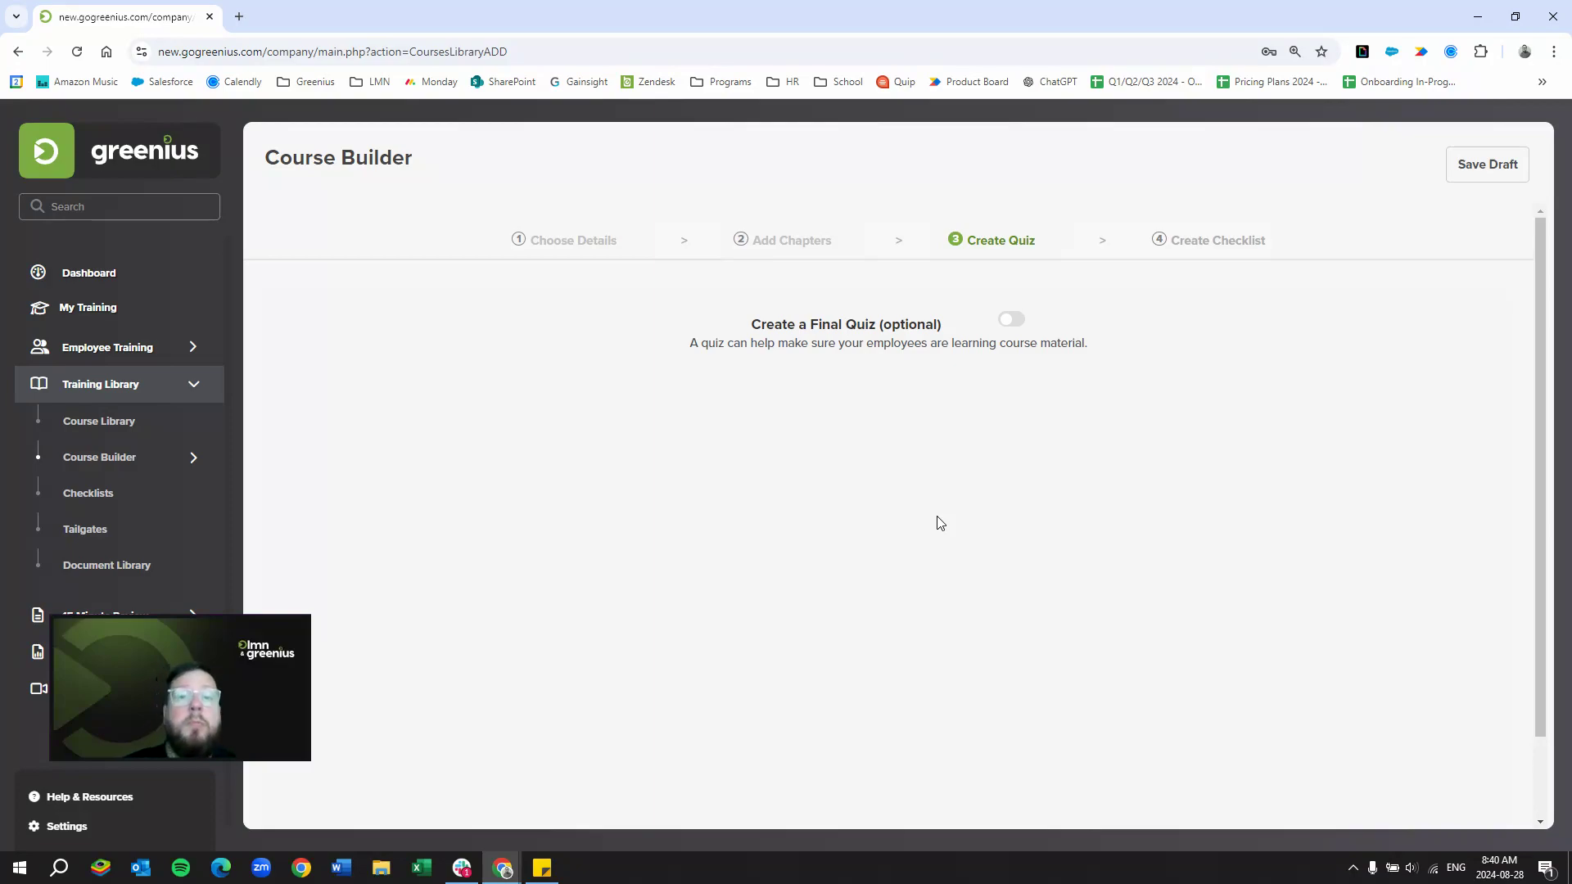
{"action": "left_click", "coordinate": [1009, 320]}
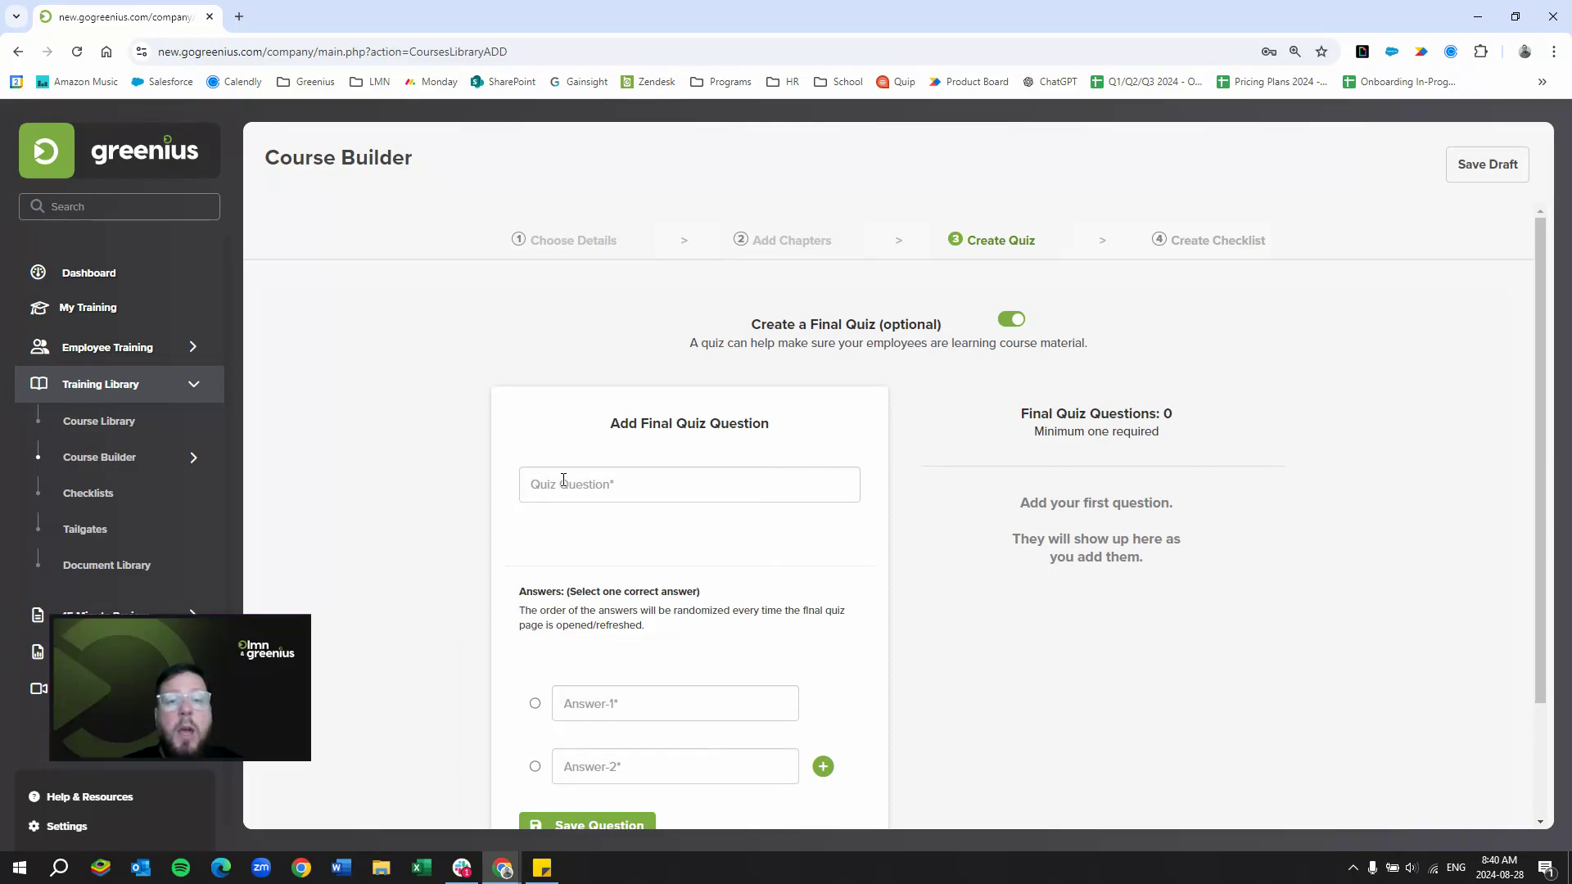
{"action": "scroll", "coordinate": [563, 480], "scroll_direction": "down", "scroll_amount": 2}
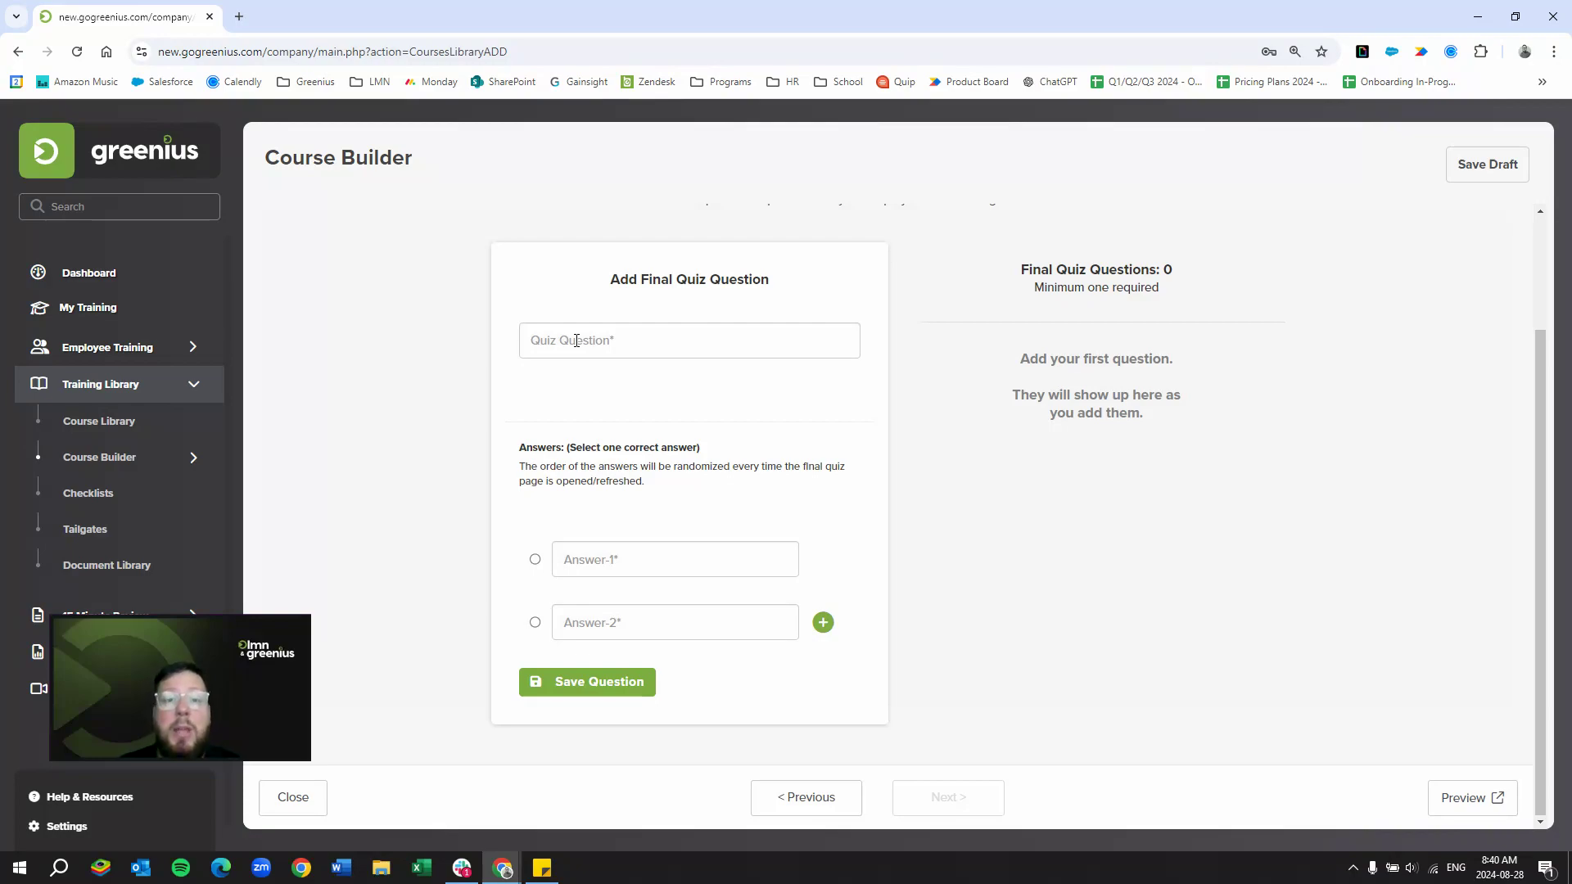
{"action": "left_click", "coordinate": [576, 341]}
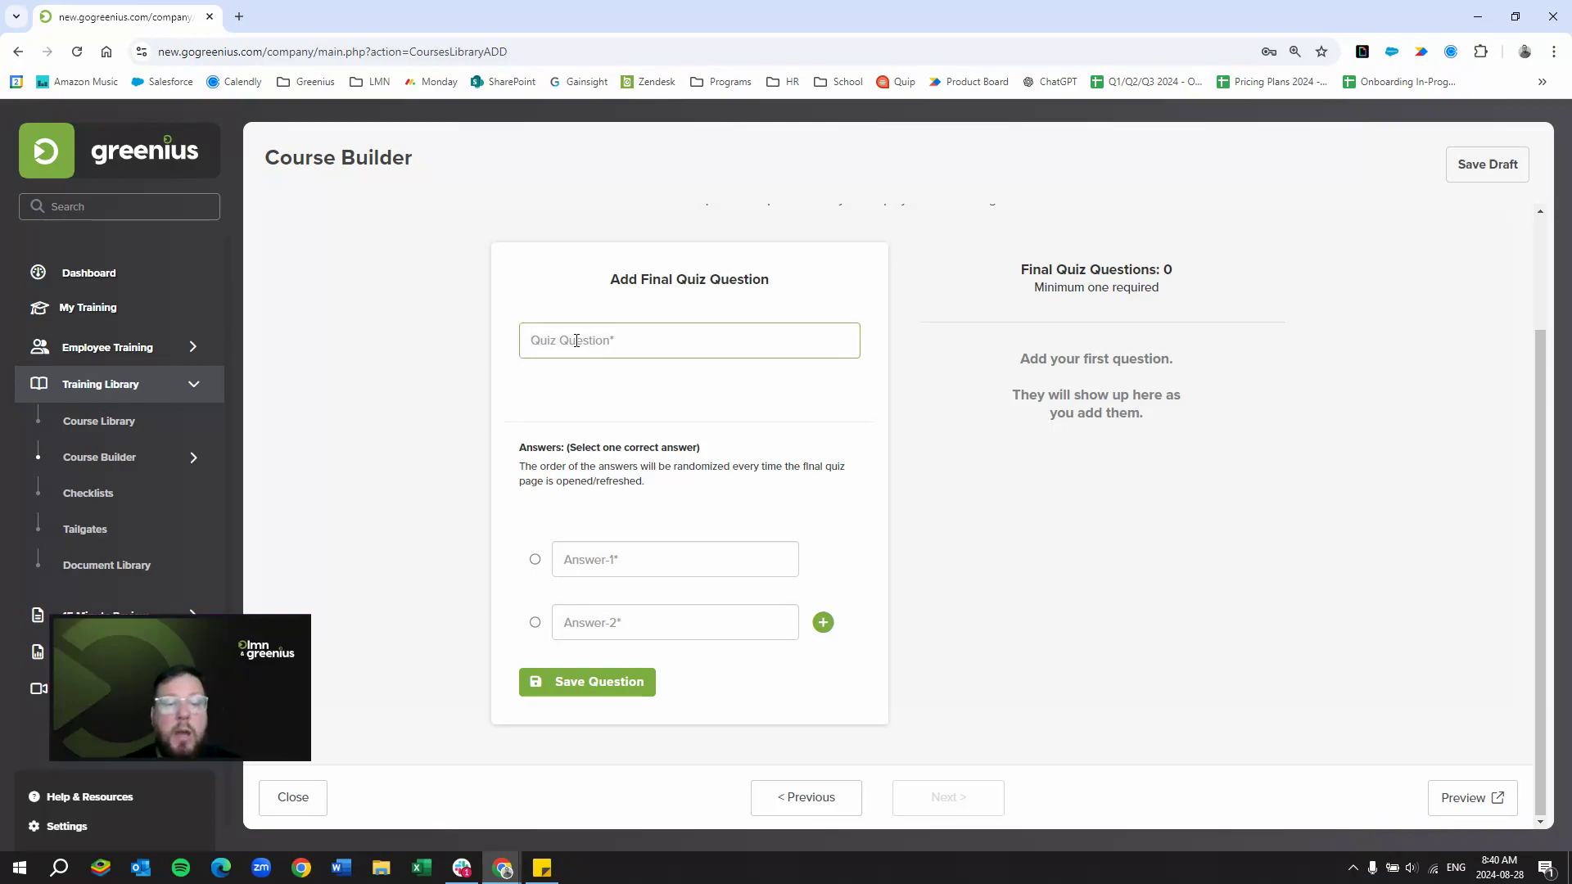
{"action": "type", "text": "How to Ful"}
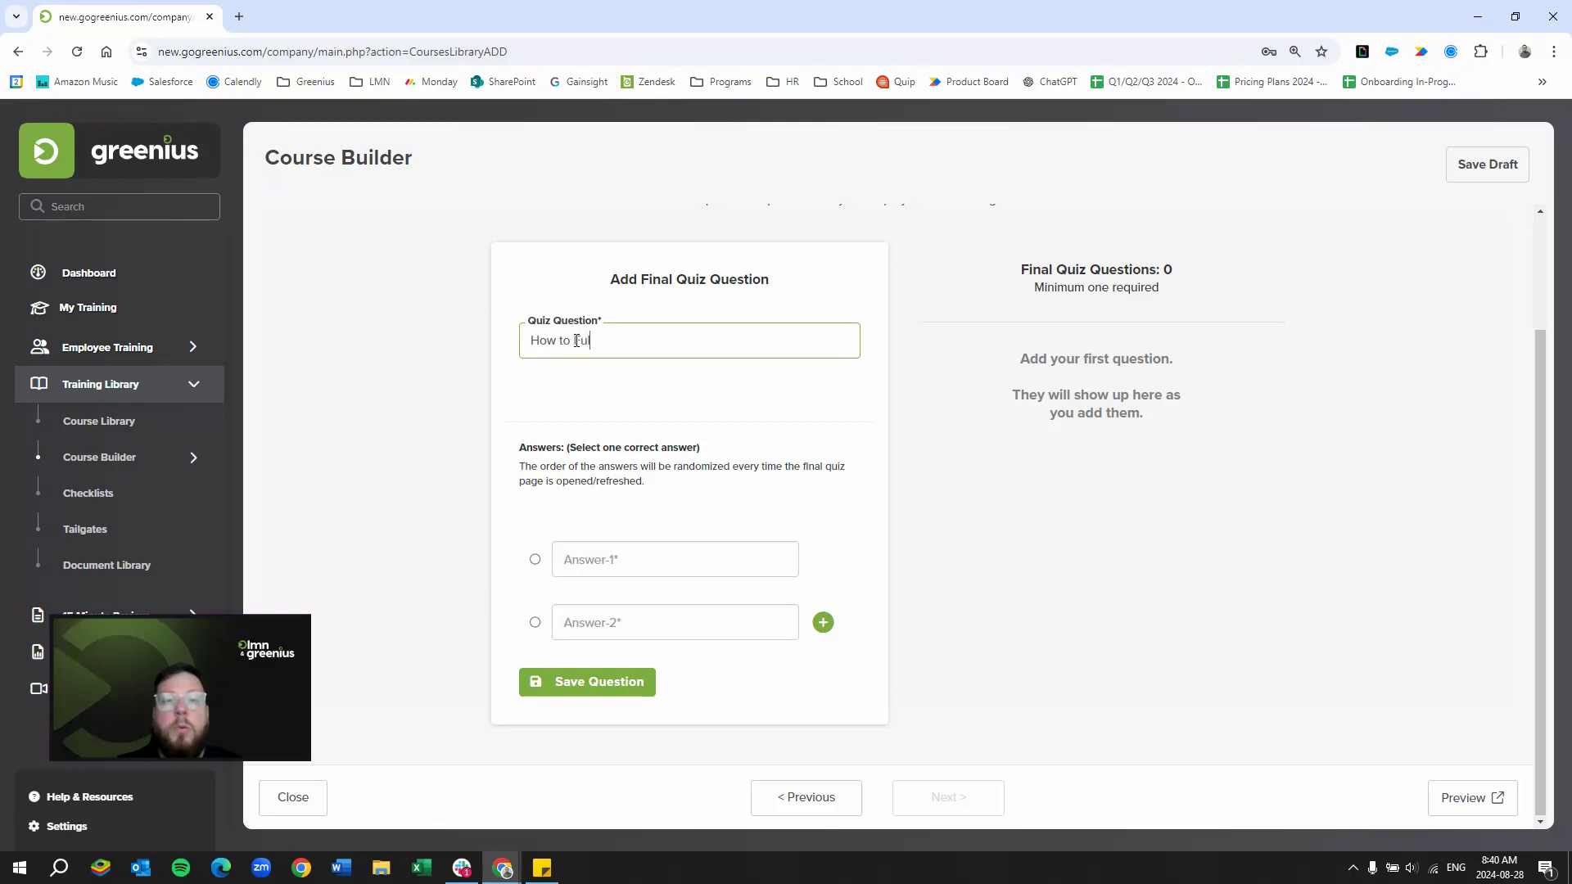
{"action": "key", "text": "BackSpace"}
{"action": "type", "text": "el"}
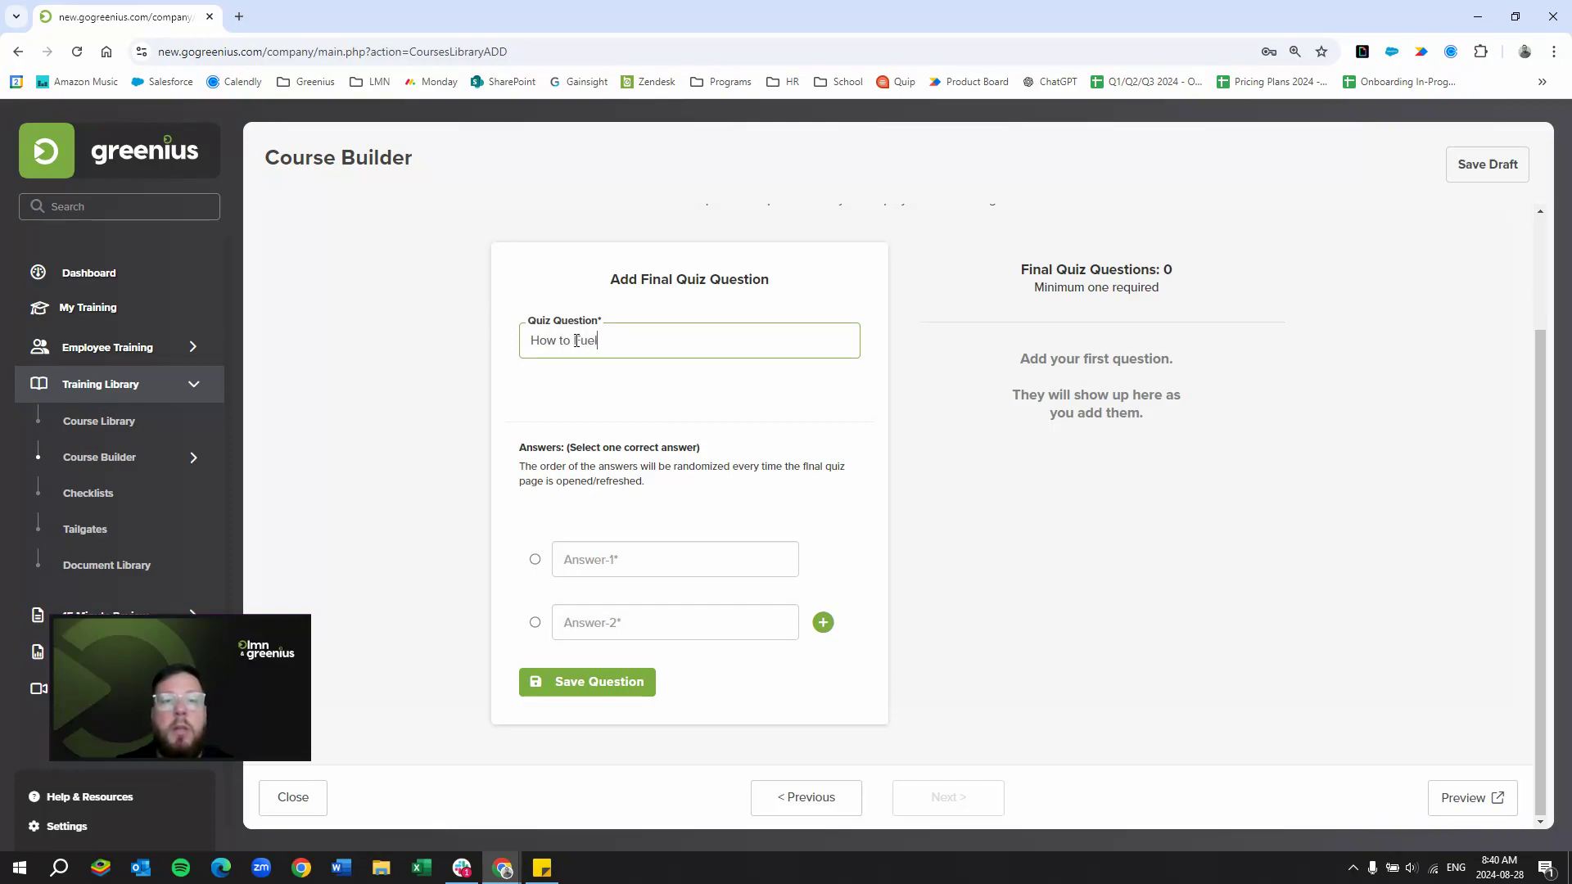
{"action": "type", "text": " the mower"}
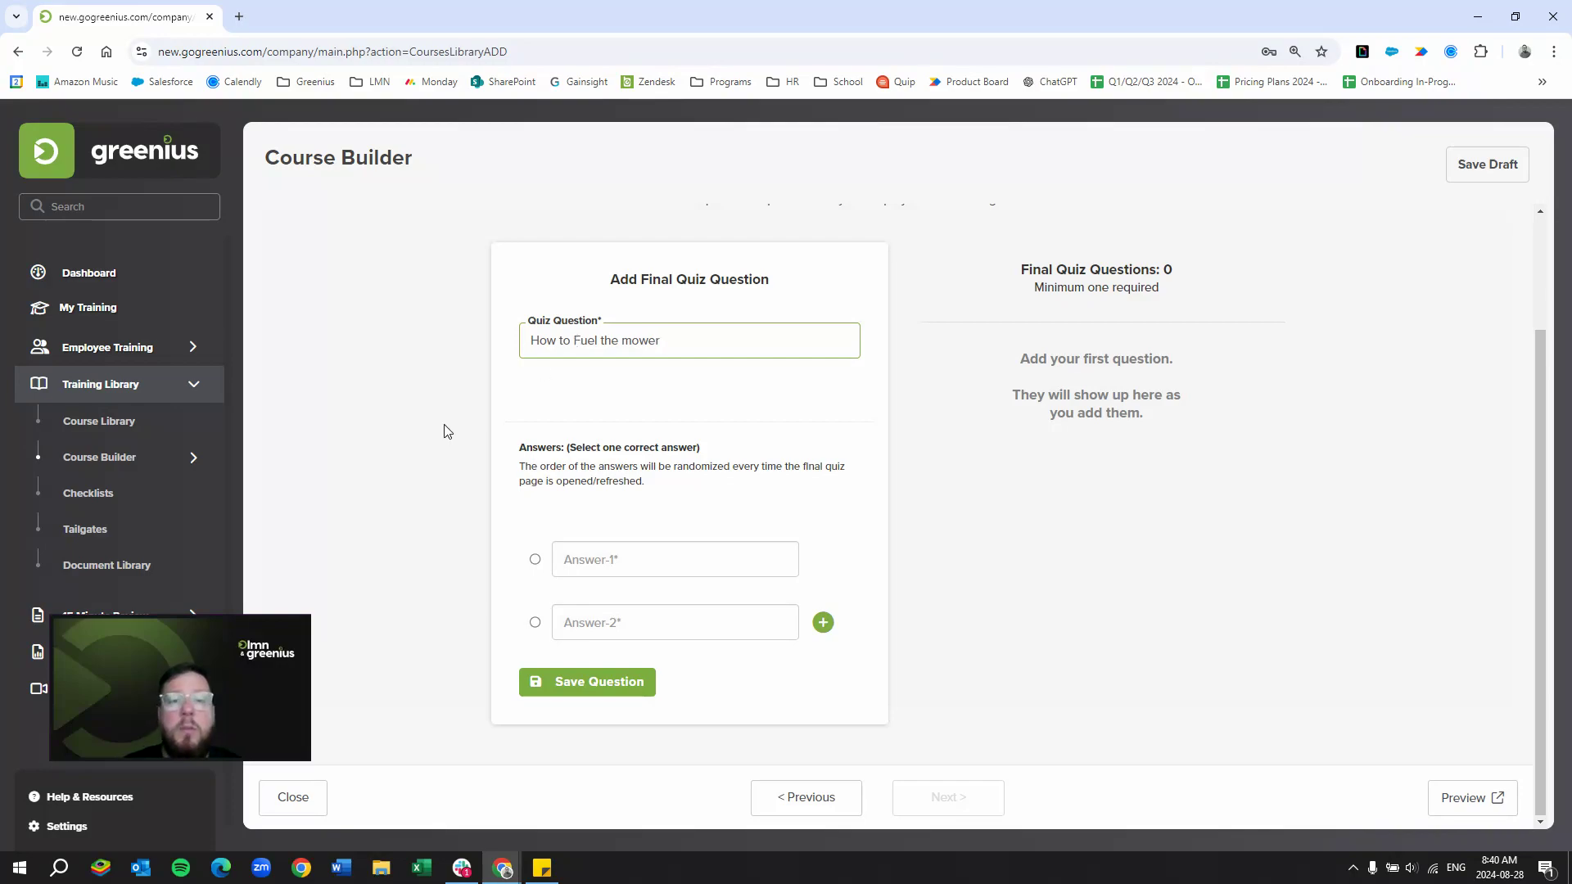
{"action": "type", "text": "?"}
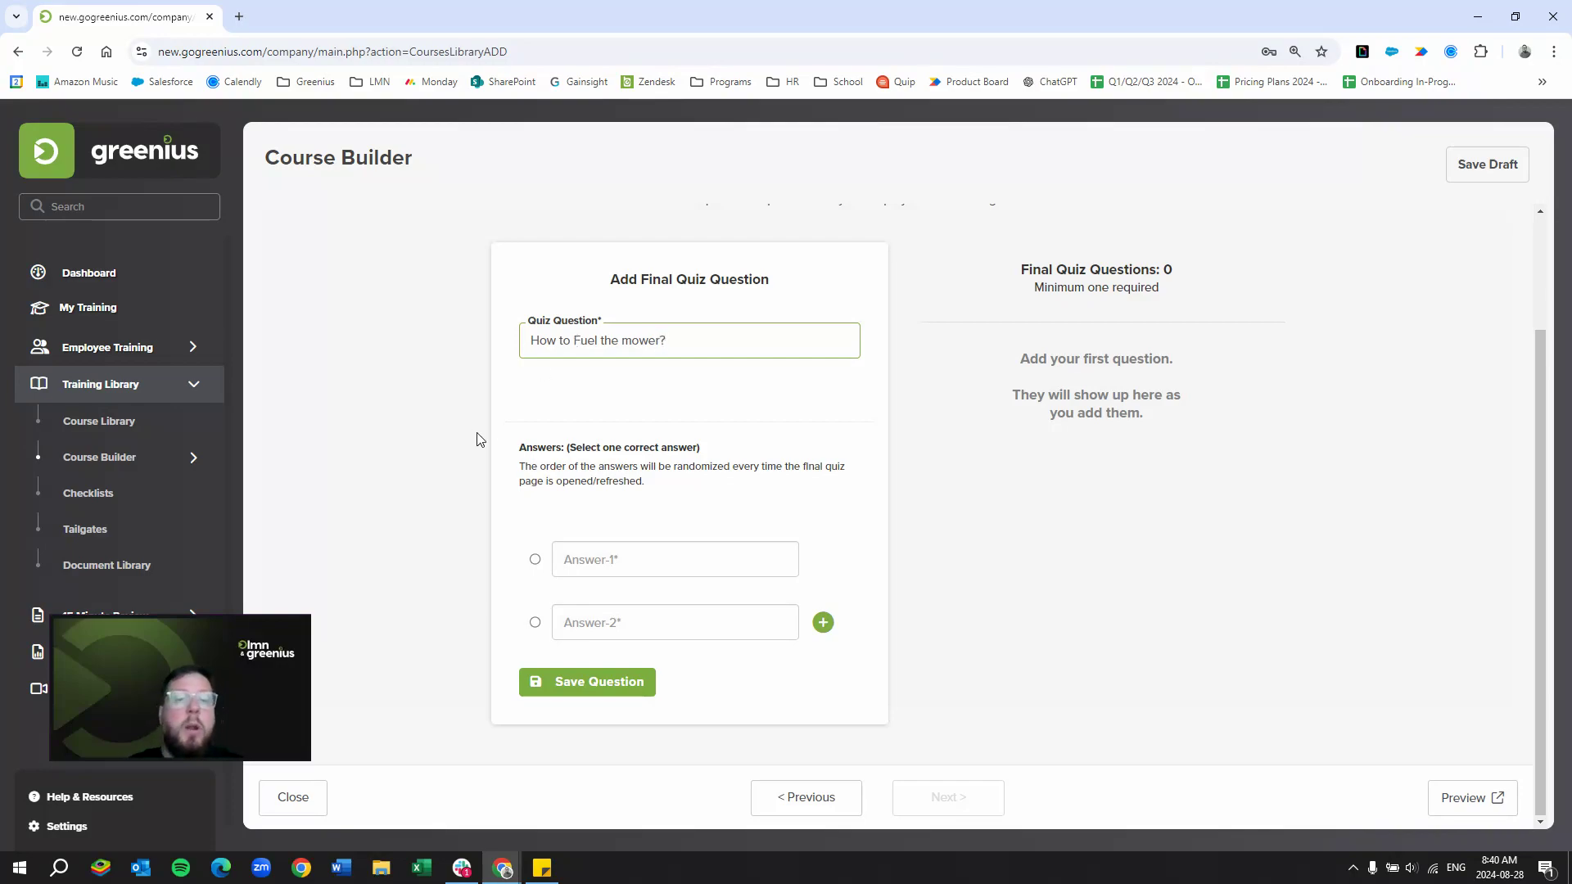
- Enter "Gas" as the first answer and "Diesel" as the second answer to the quiz question
{"action": "left_click", "coordinate": [583, 557]}
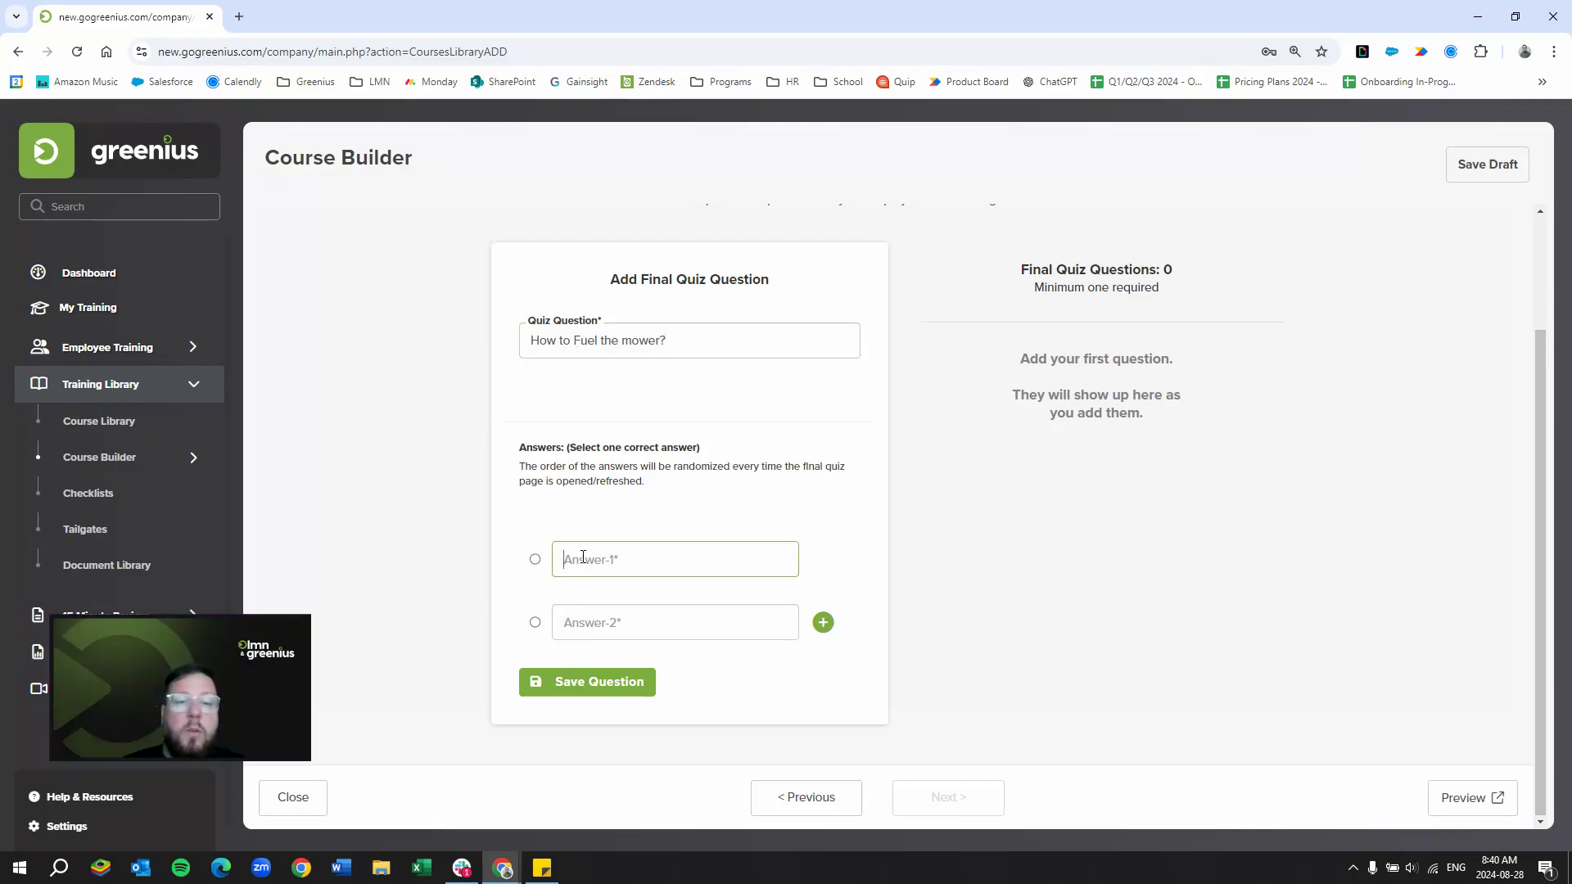
{"action": "type", "text": "Fu"}
{"action": "key", "text": "BackSpace"}
{"action": "key", "text": "BackSpace"}
{"action": "type", "text": "Gas"}
{"action": "left_click", "coordinate": [586, 623]}
{"action": "type", "text": "D"}
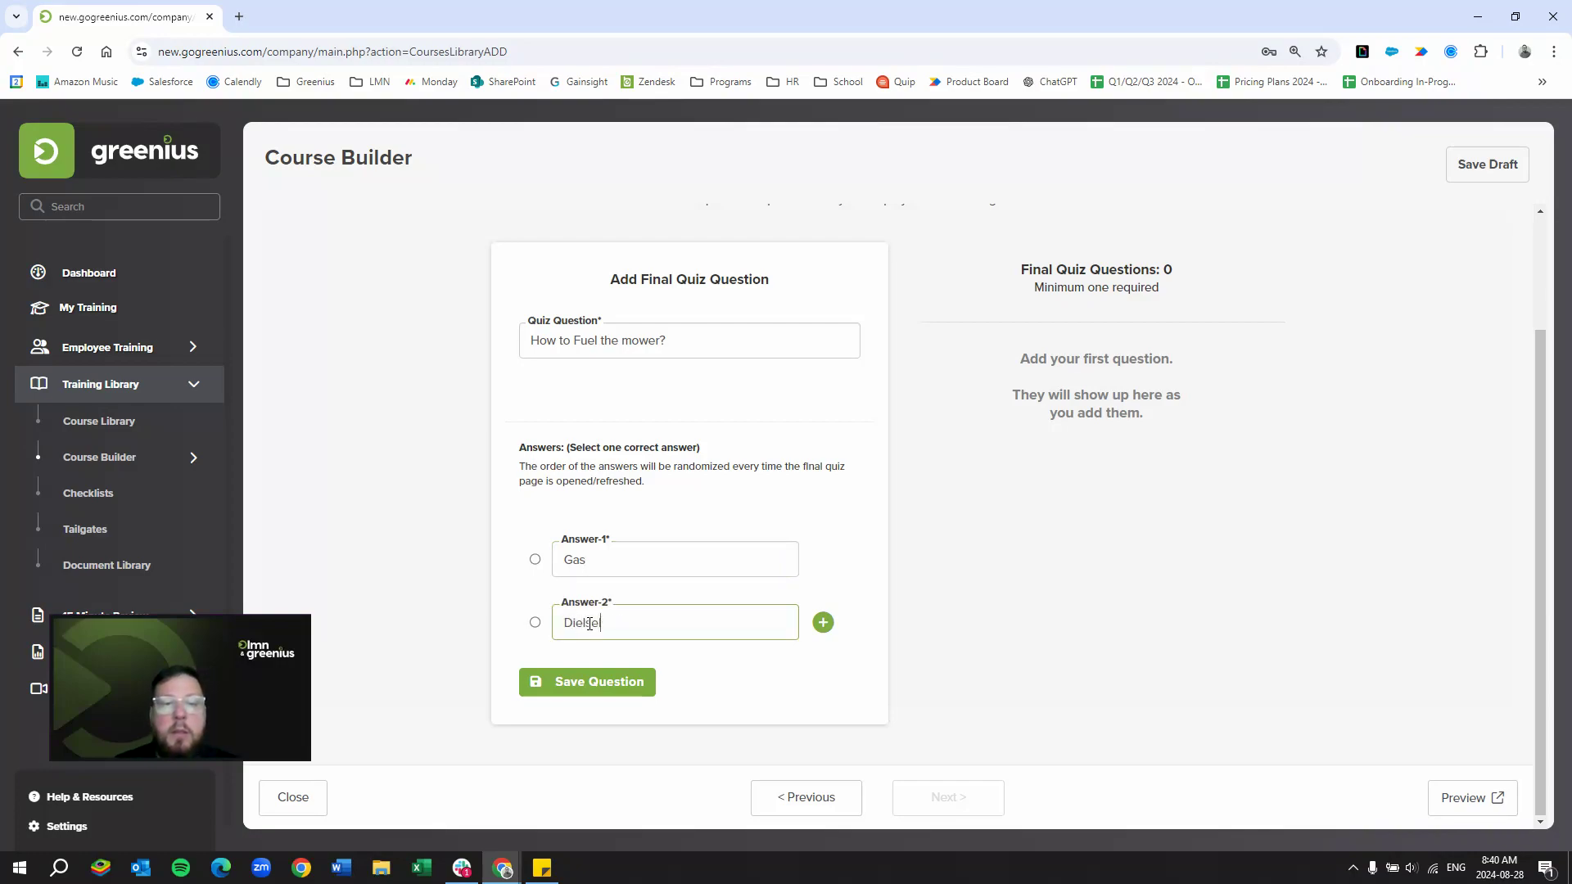
{"action": "type", "text": "el"}
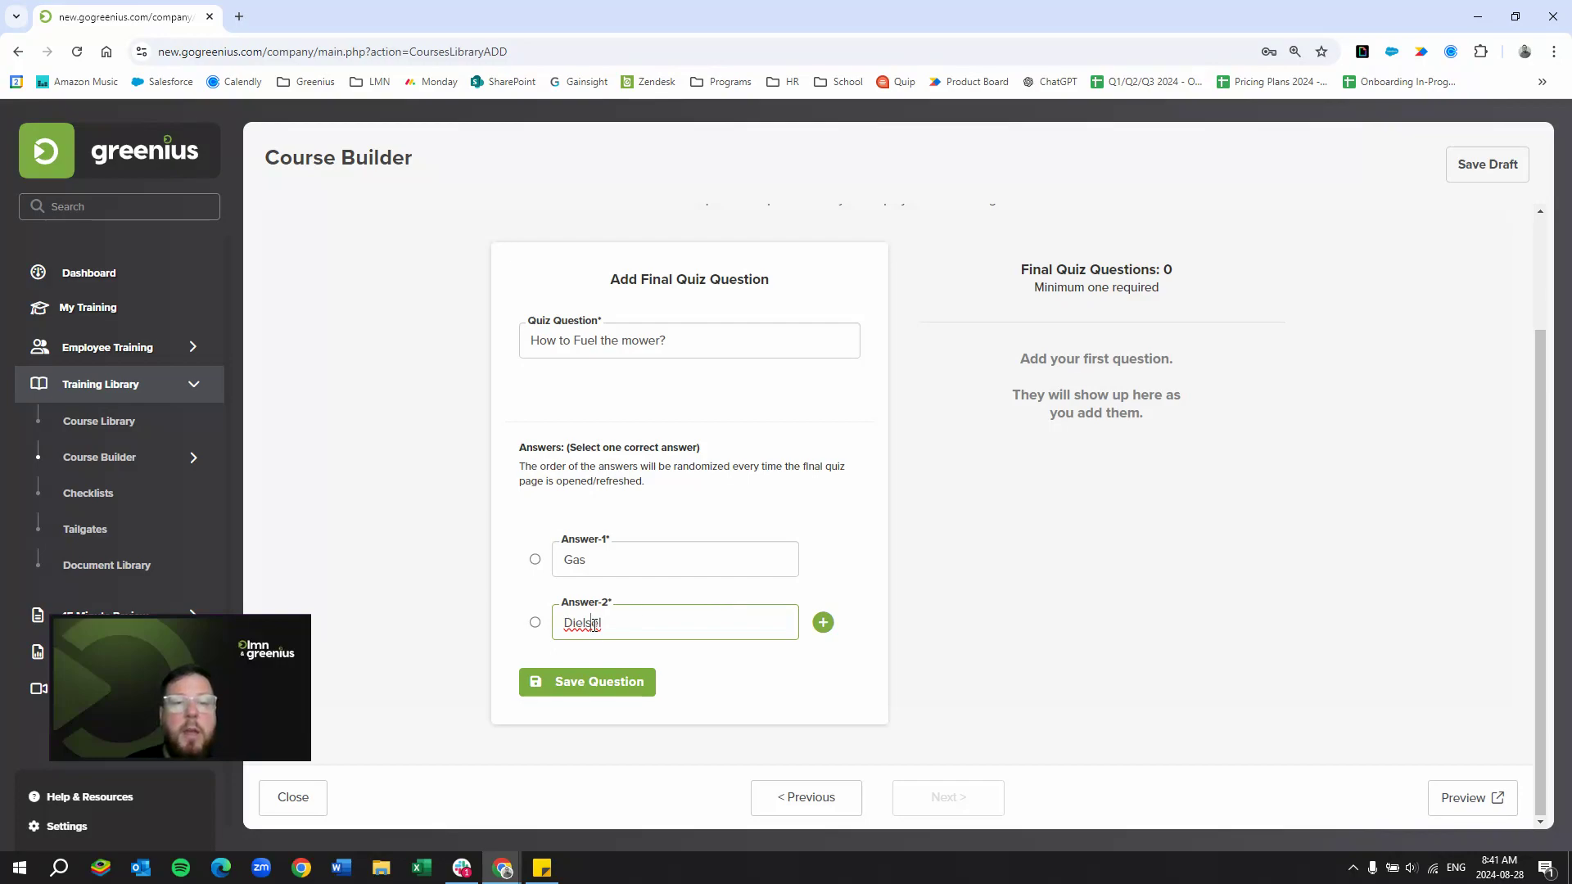
{"action": "right_click", "coordinate": [595, 624]}
{"action": "left_click", "coordinate": [630, 324]}
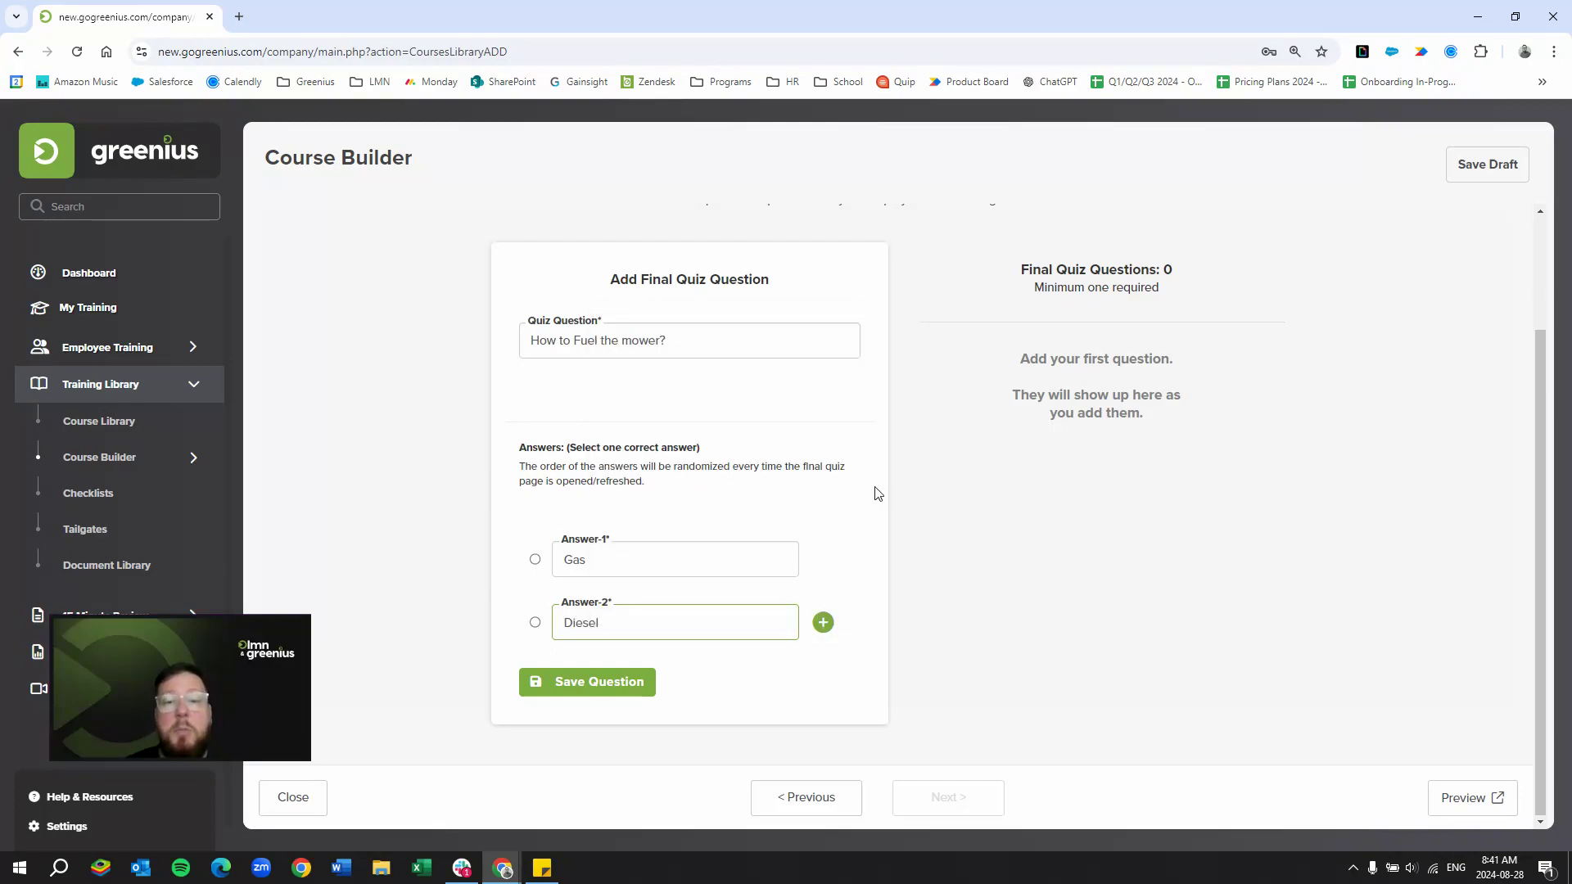
- Mark Gas as the correct answer and save the quiz question with only two answers, removing the blank third option
{"action": "left_click", "coordinate": [824, 624]}
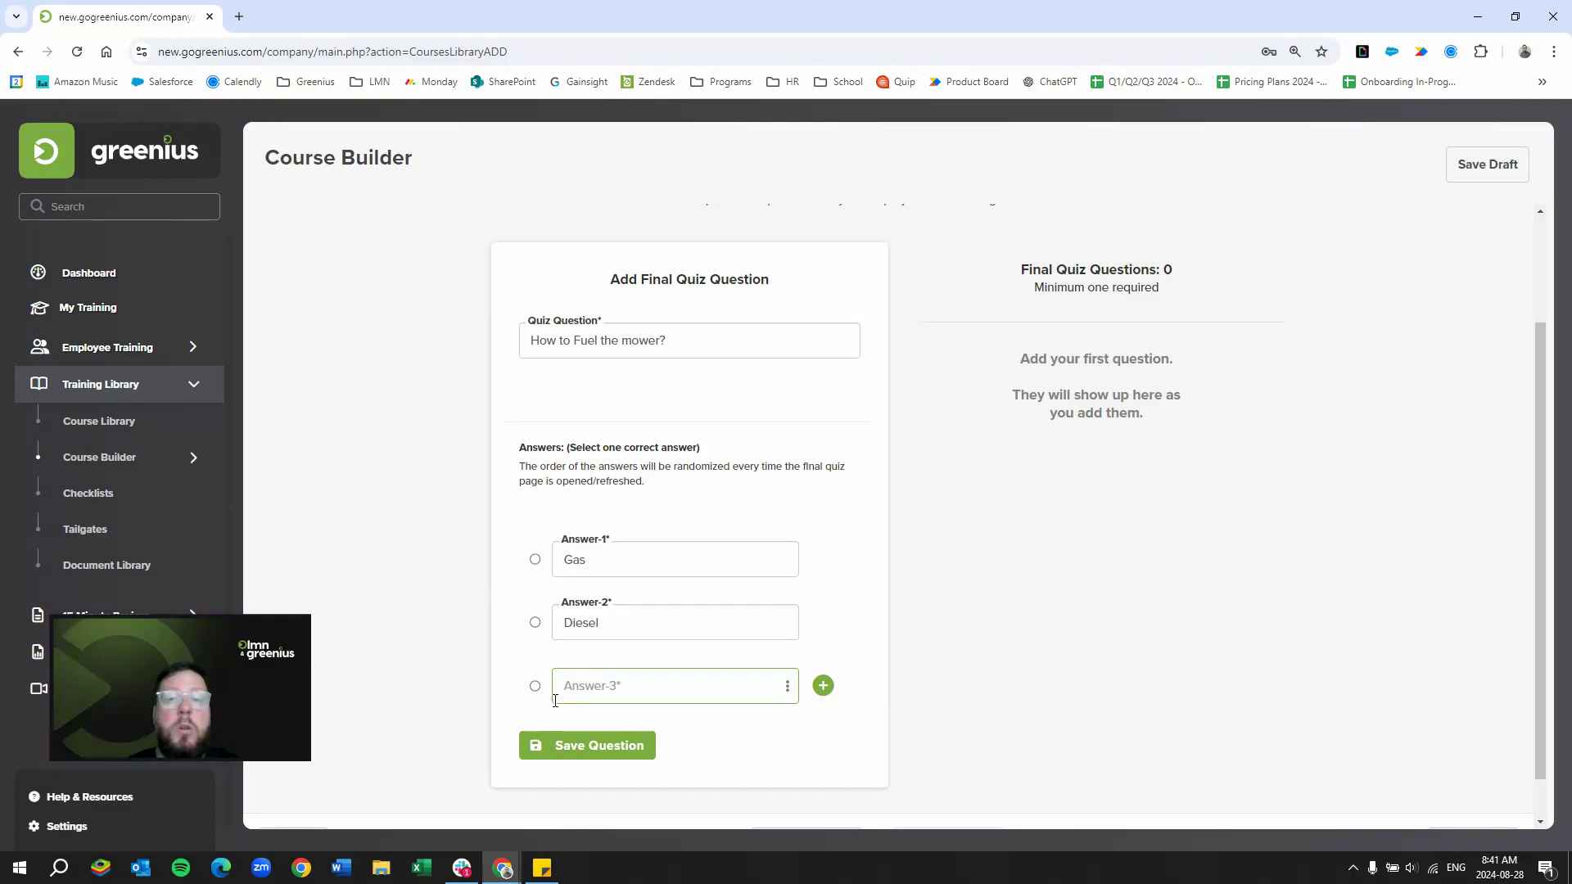
{"action": "left_click", "coordinate": [535, 560]}
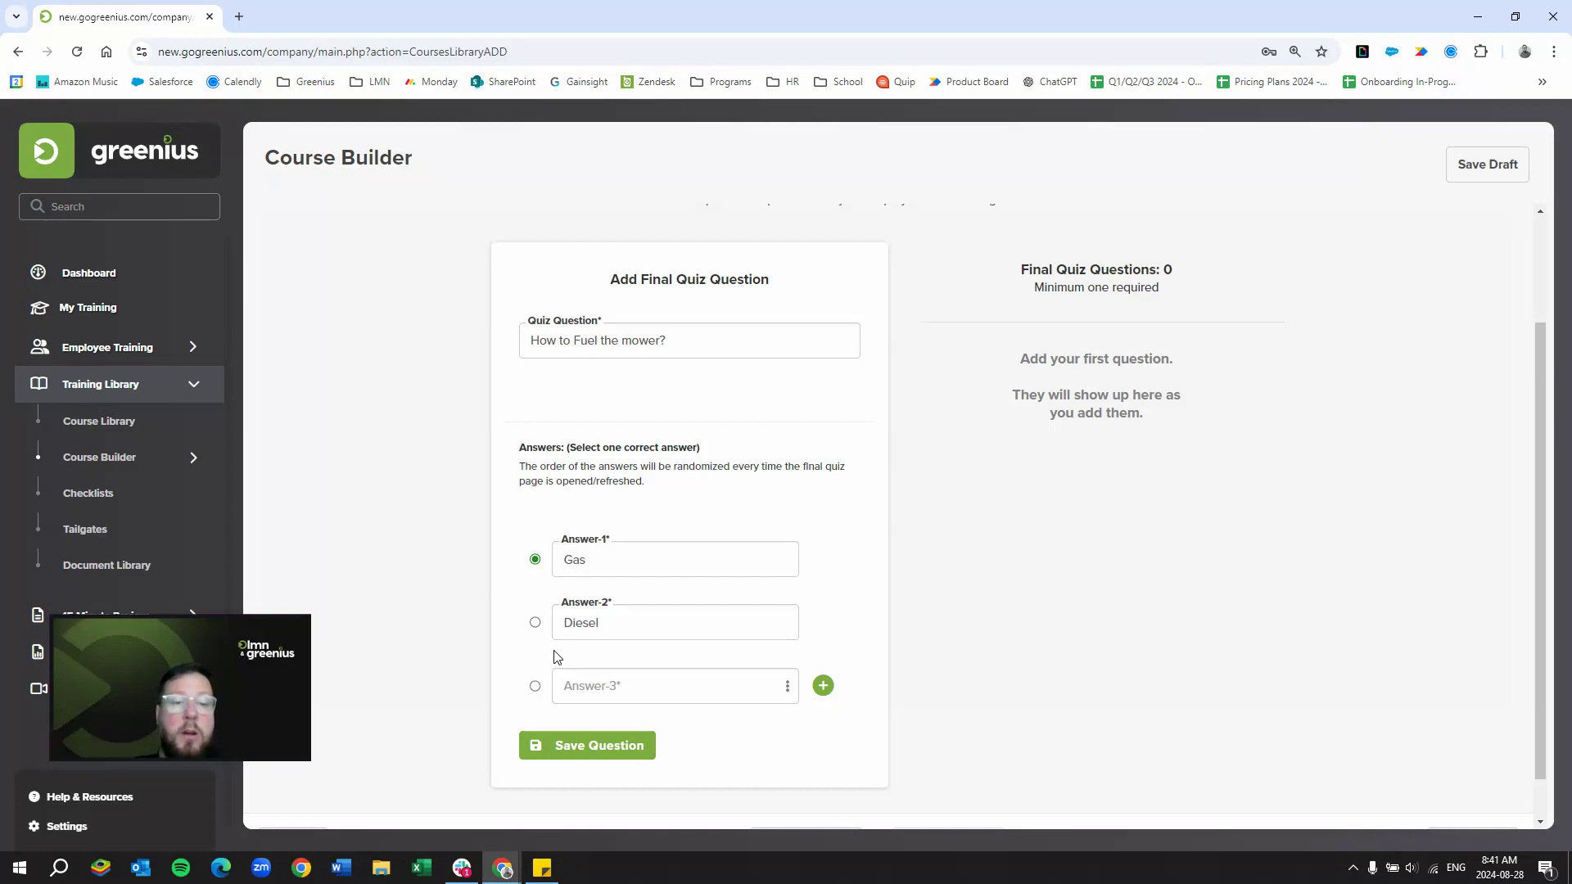
{"action": "left_click", "coordinate": [578, 745]}
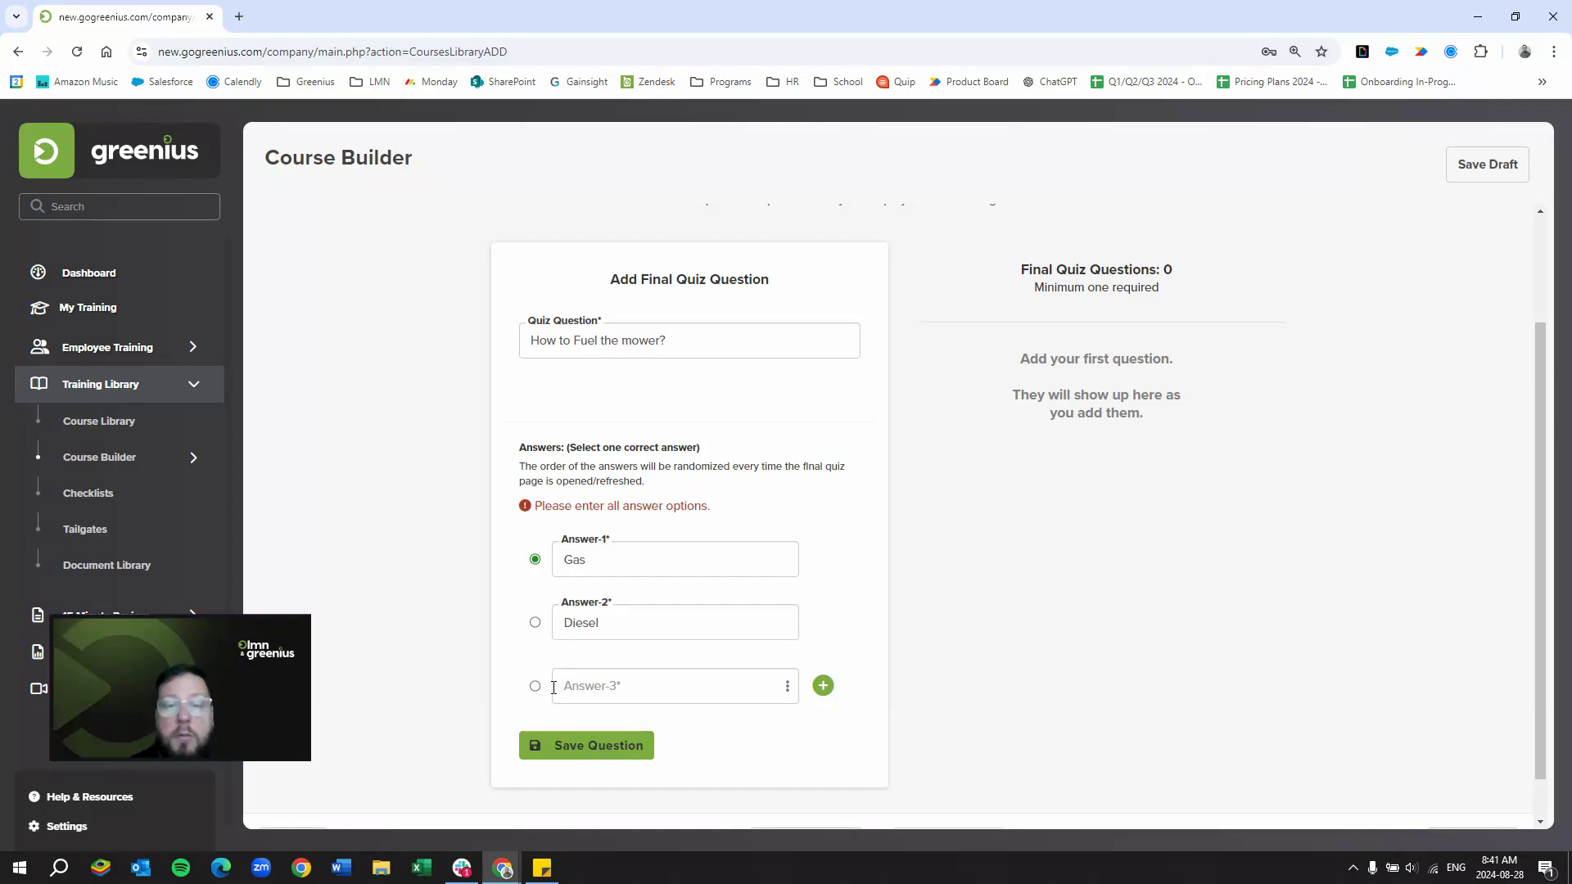
{"action": "left_click", "coordinate": [788, 692]}
{"action": "left_click", "coordinate": [812, 722]}
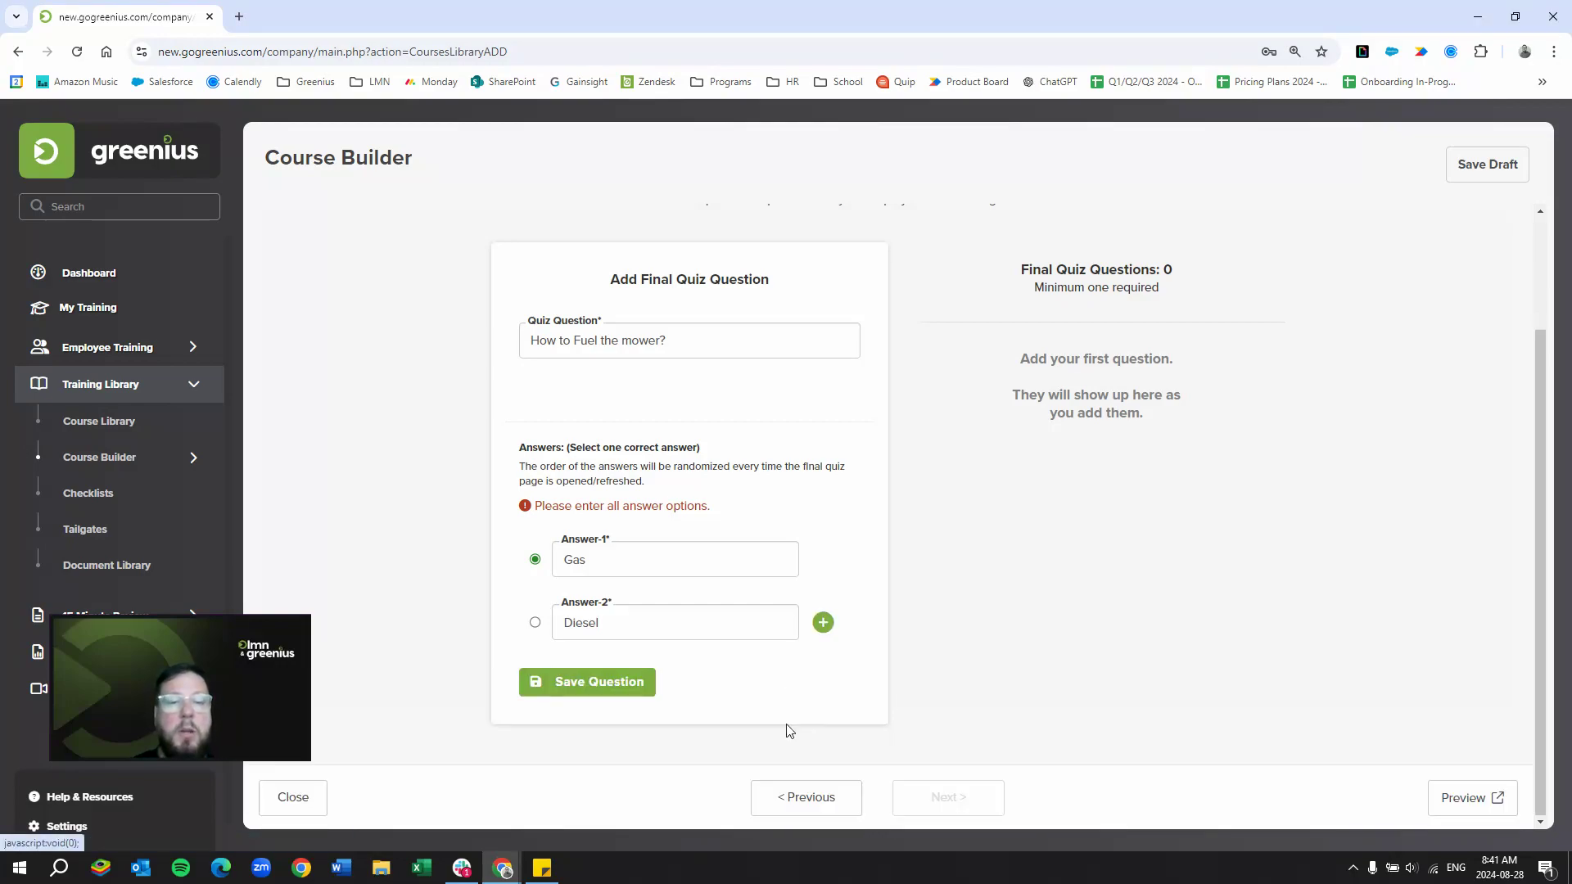
{"action": "left_click", "coordinate": [588, 681]}
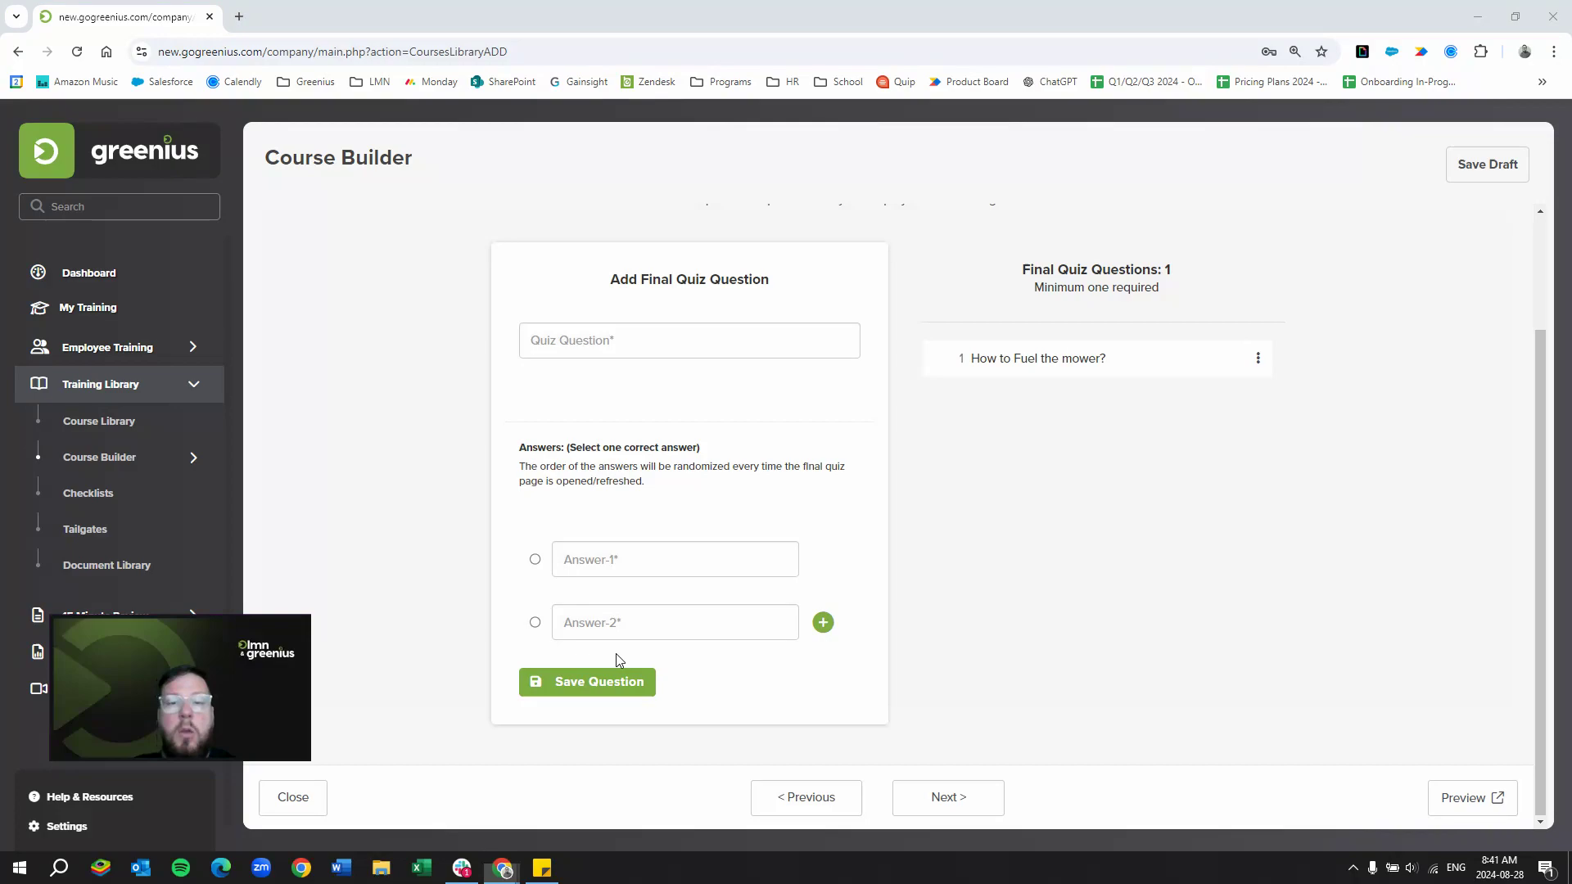
- Continue to the checklist stage, enable the optional checklist and enter the topic "How to fuel the mower"
{"action": "left_click", "coordinate": [942, 802]}
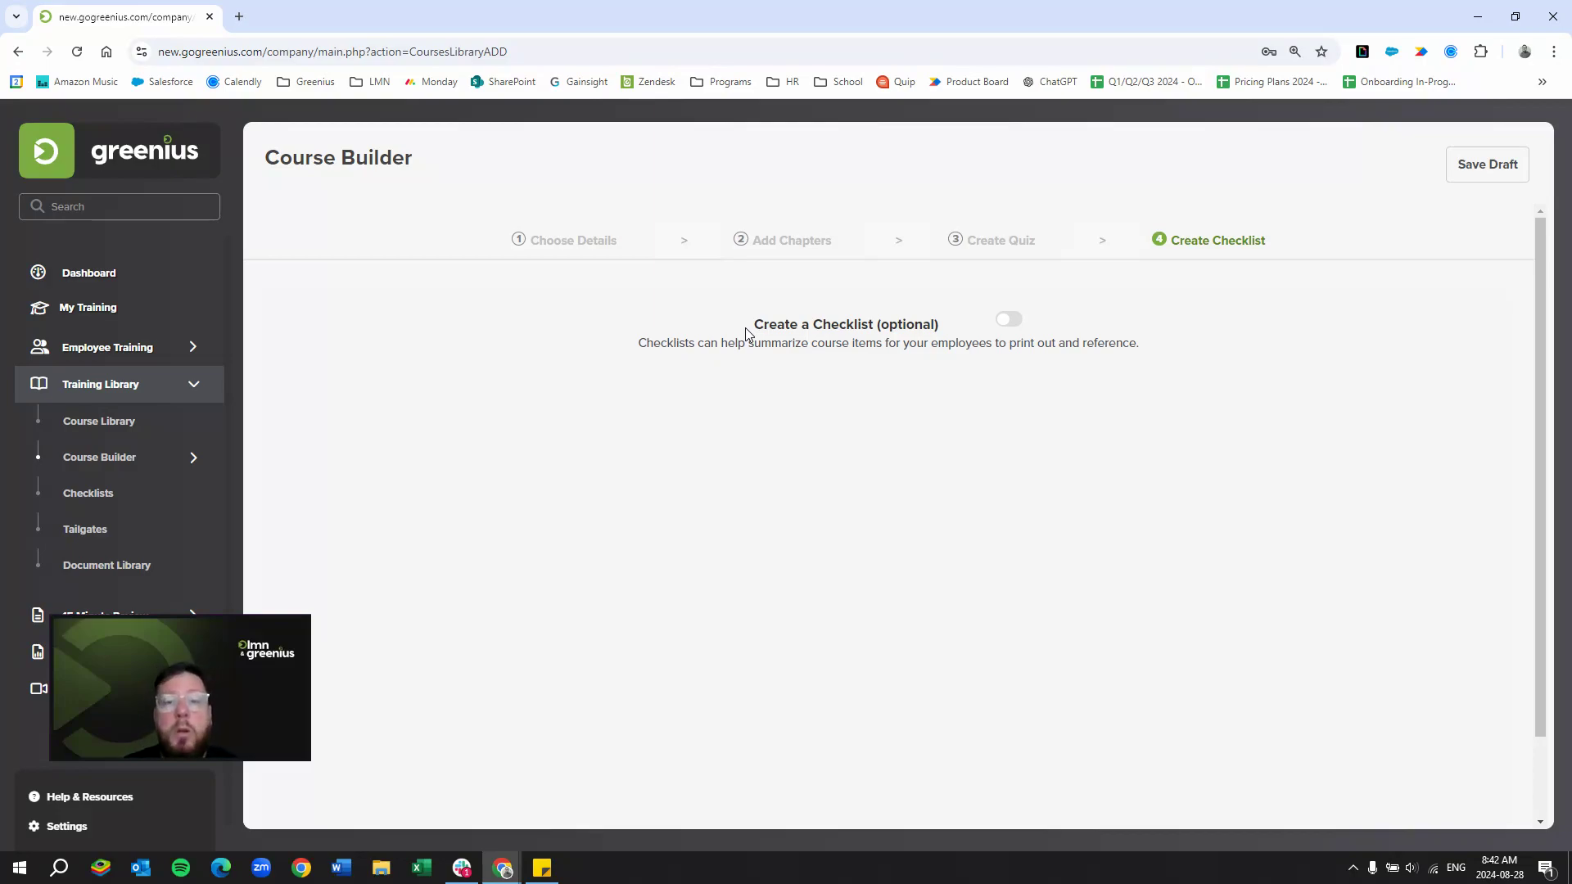
{"action": "left_click", "coordinate": [1010, 321]}
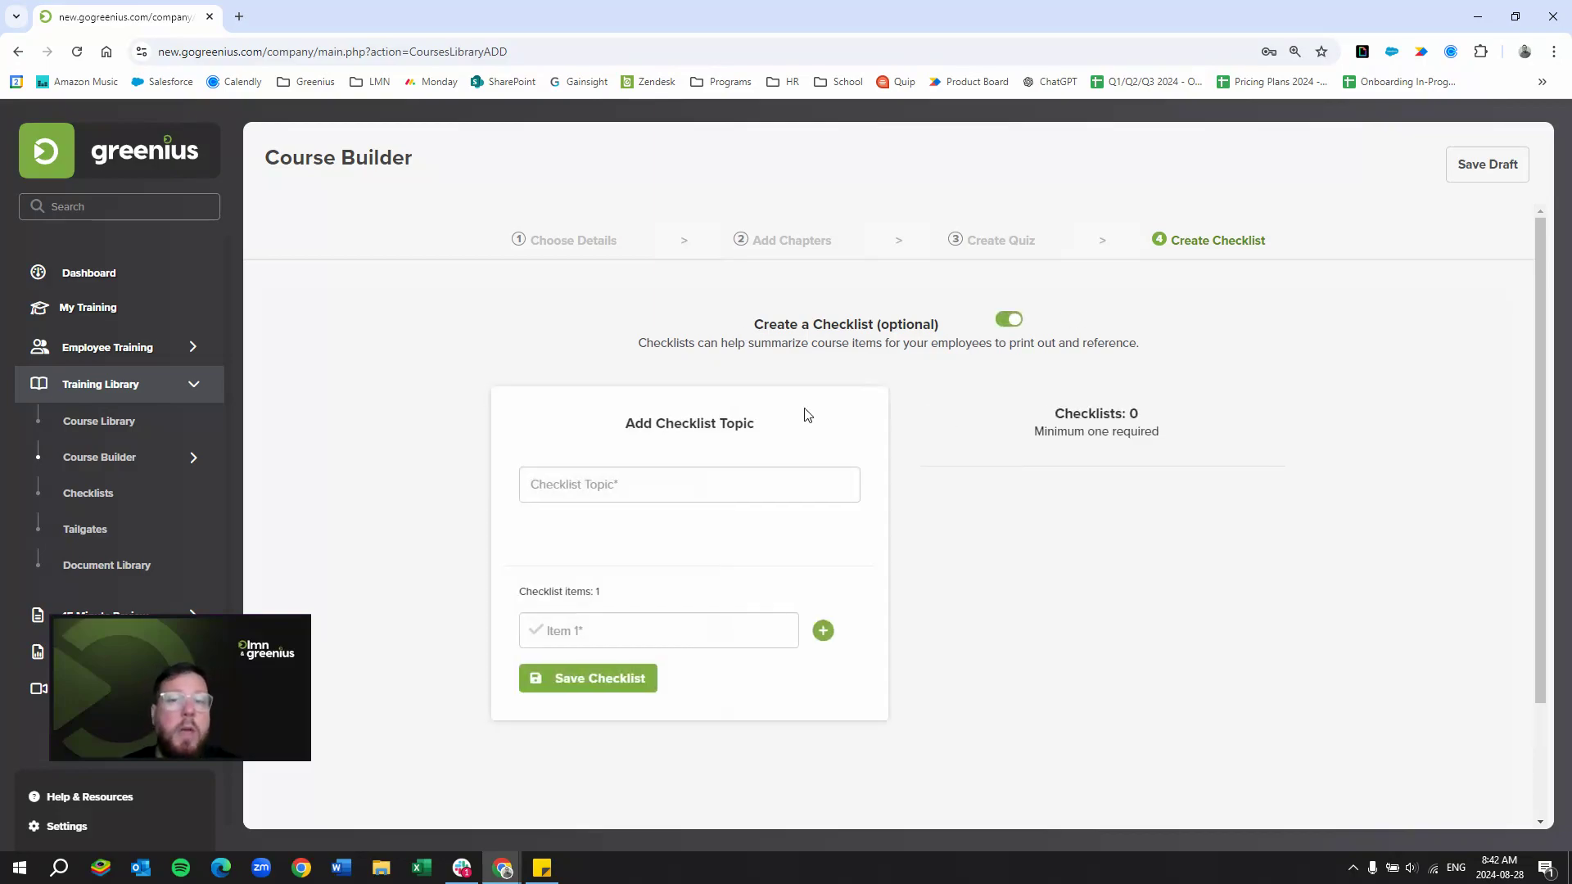
{"action": "left_click", "coordinate": [629, 482]}
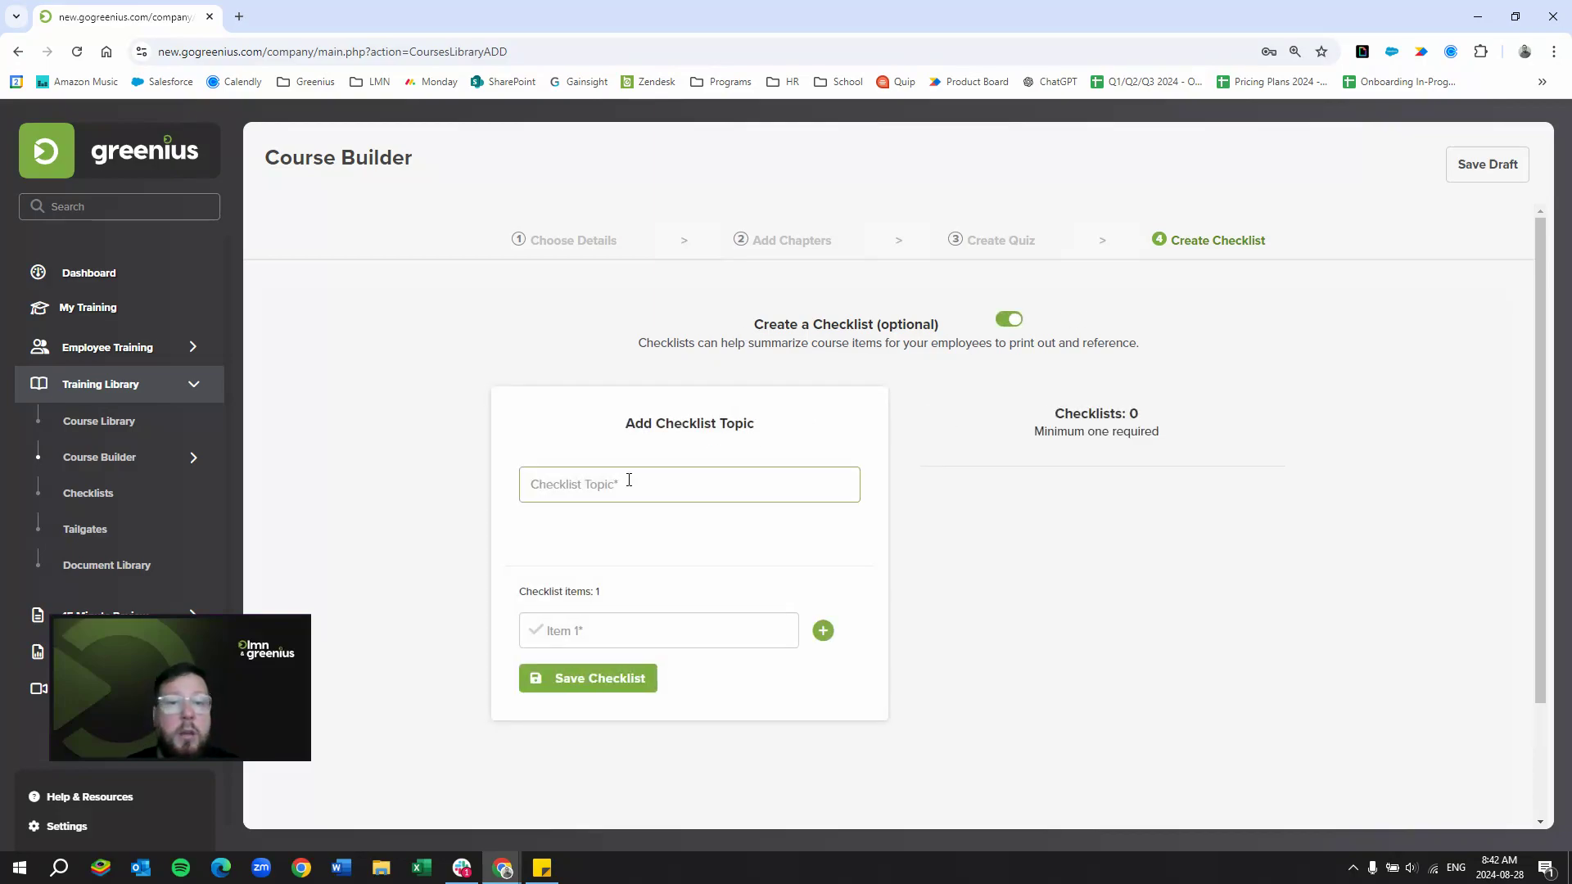
{"action": "type", "text": "How to fuel the mower"}
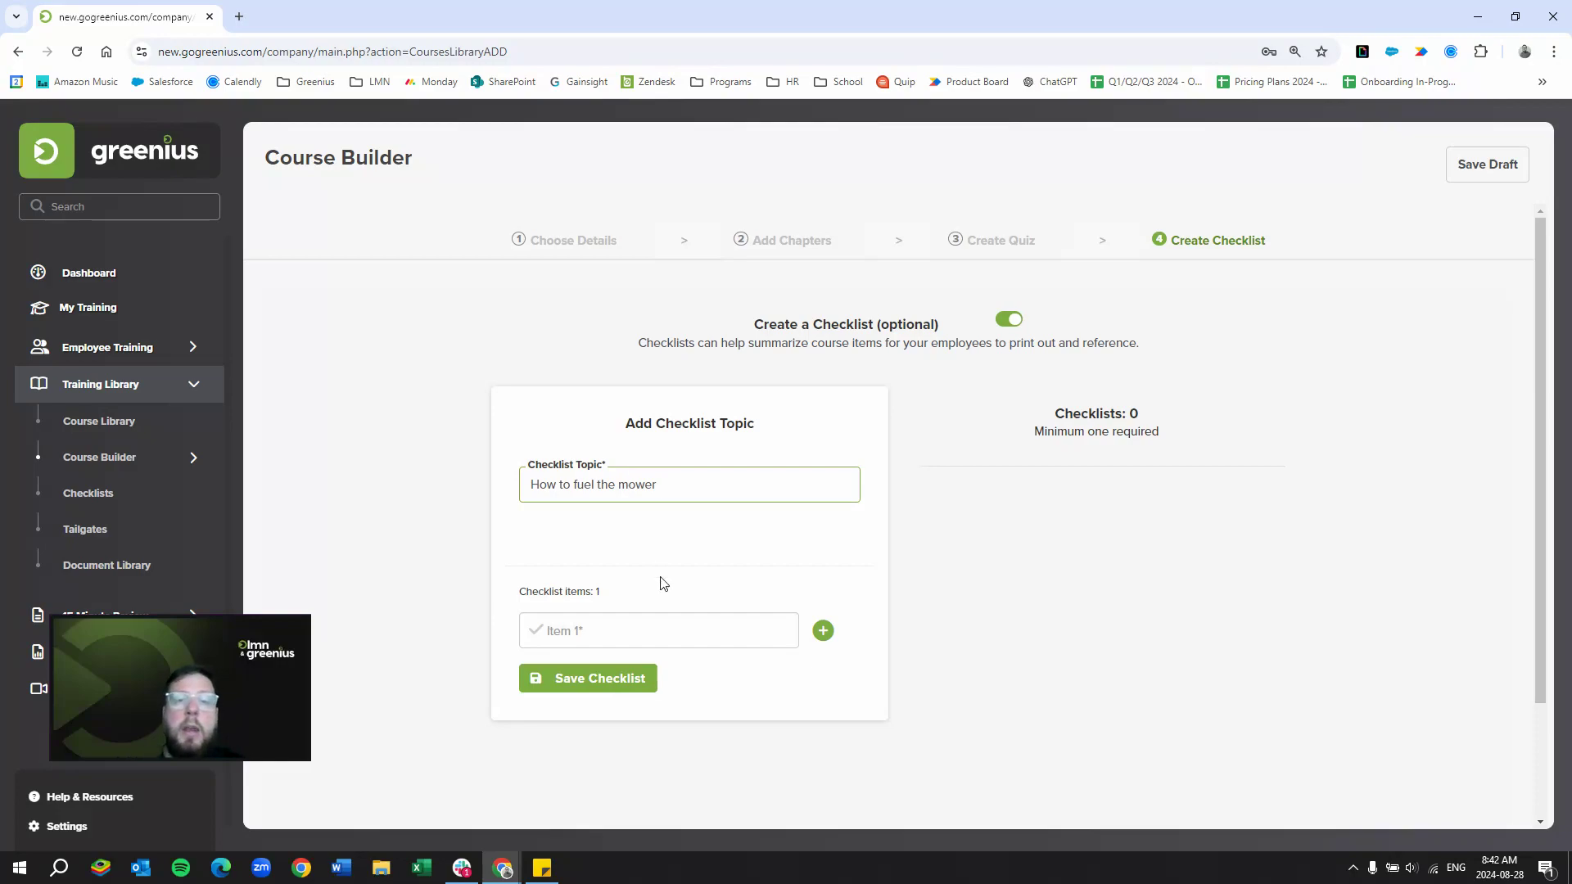
- Enter "On level ground" as the first item of the checklist
{"action": "scroll", "coordinate": [659, 565], "scroll_direction": "down", "scroll_amount": 3}
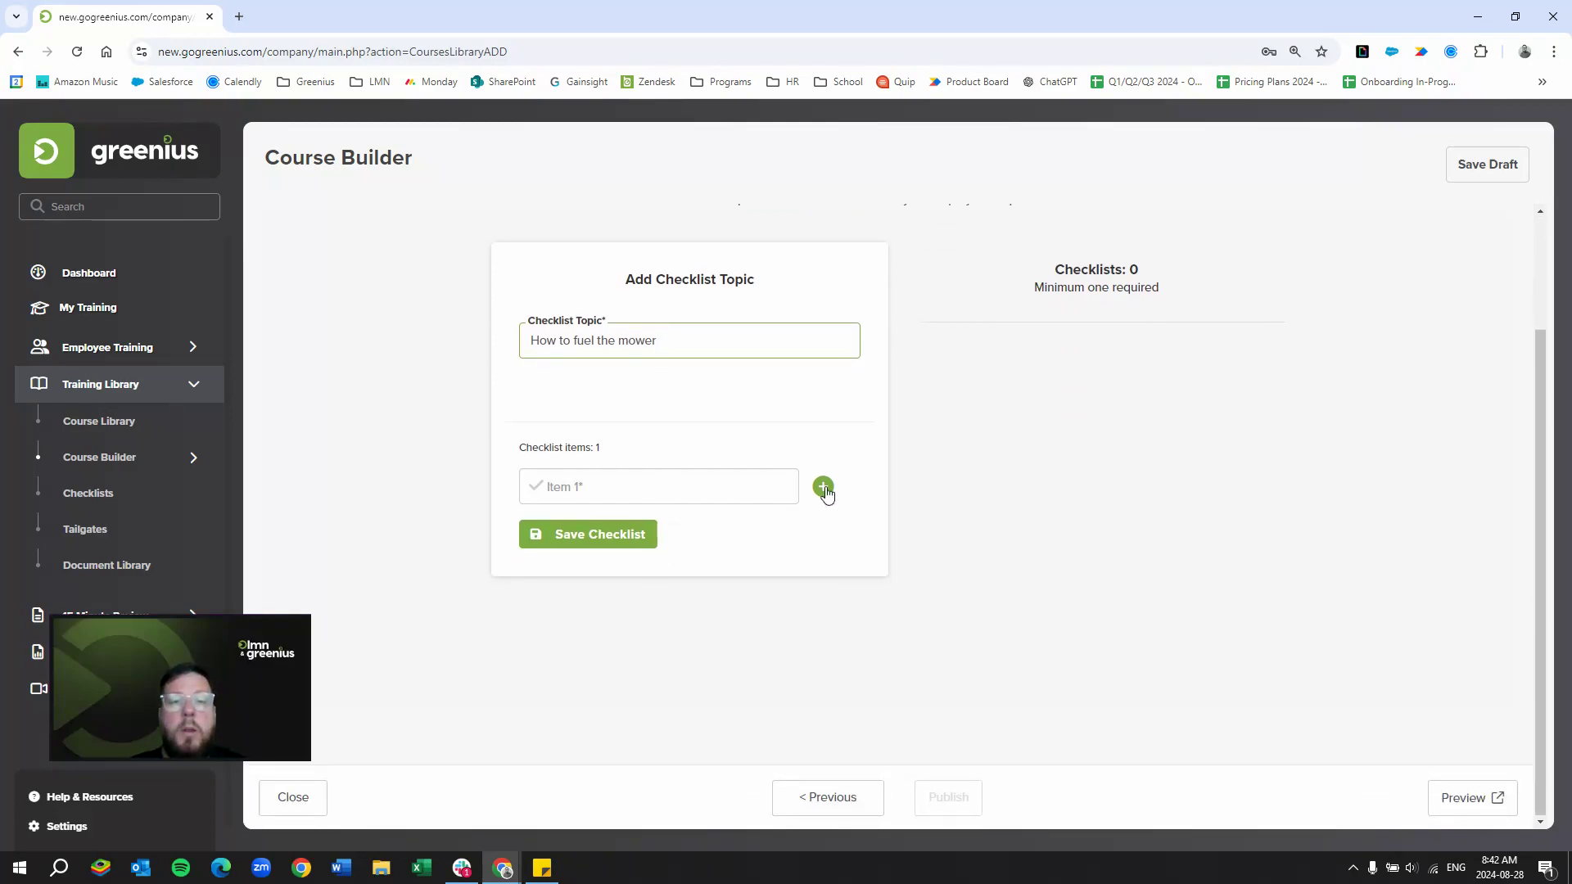
{"action": "left_click", "coordinate": [567, 487]}
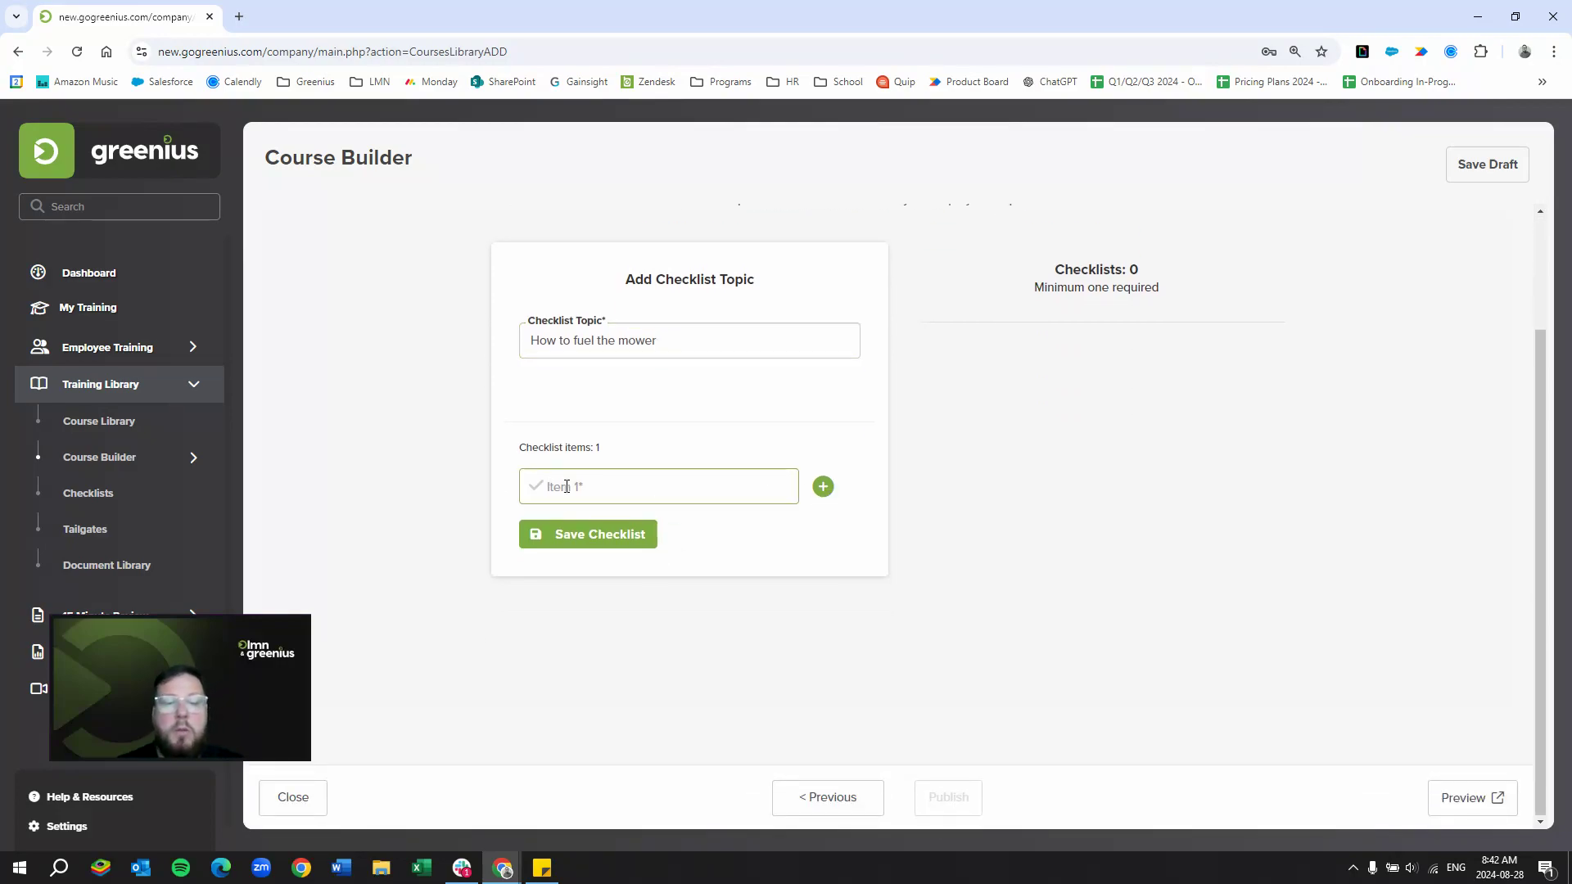
{"action": "type", "text": "On lev"}
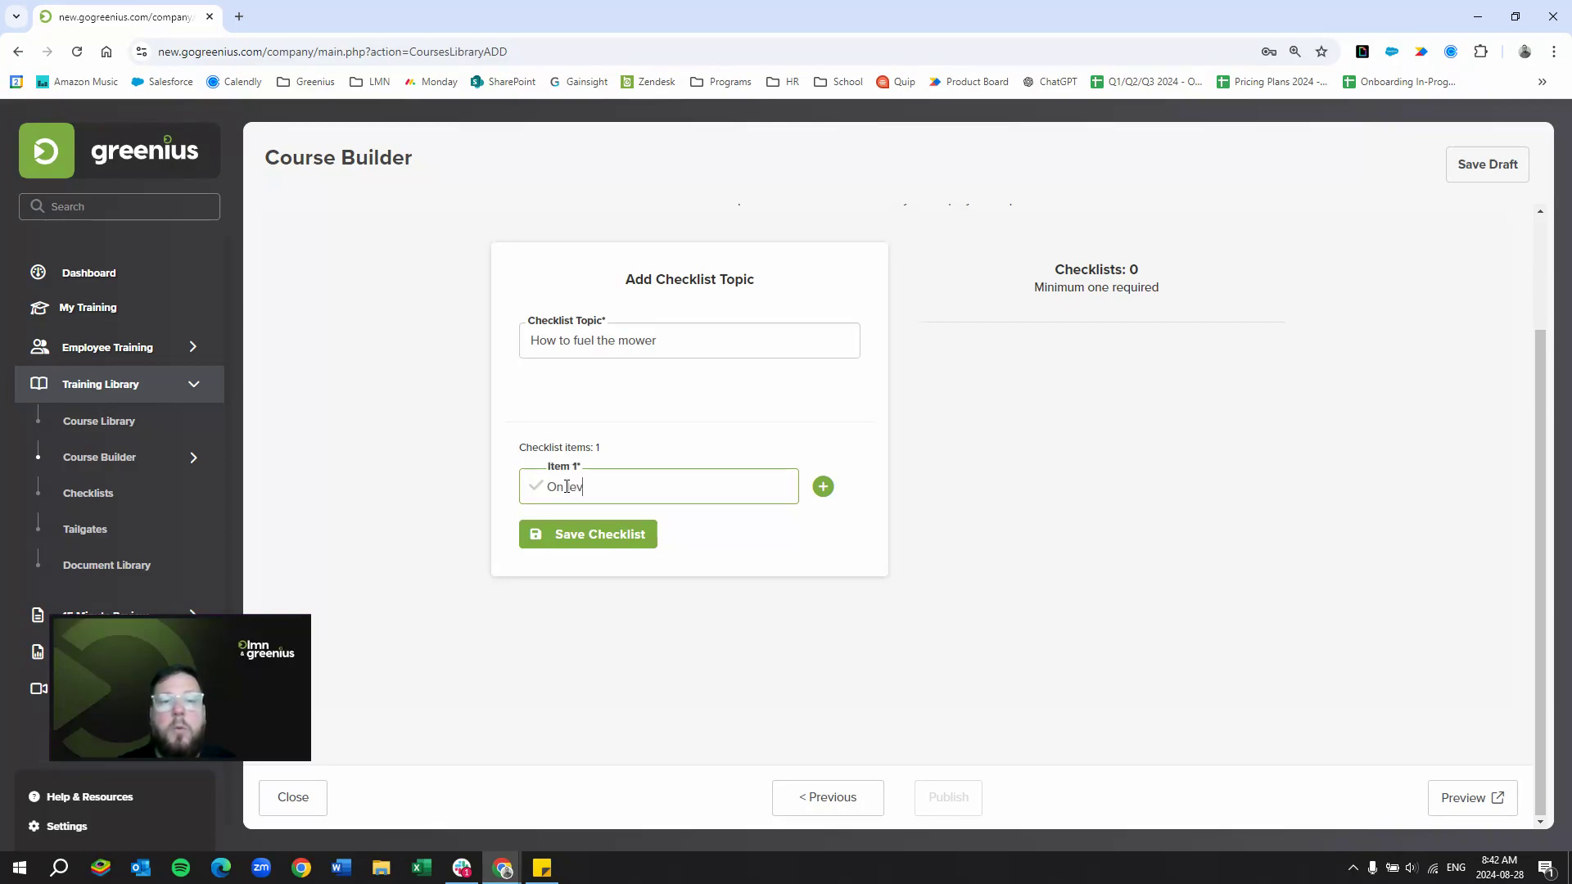
{"action": "type", "text": "el ground"}
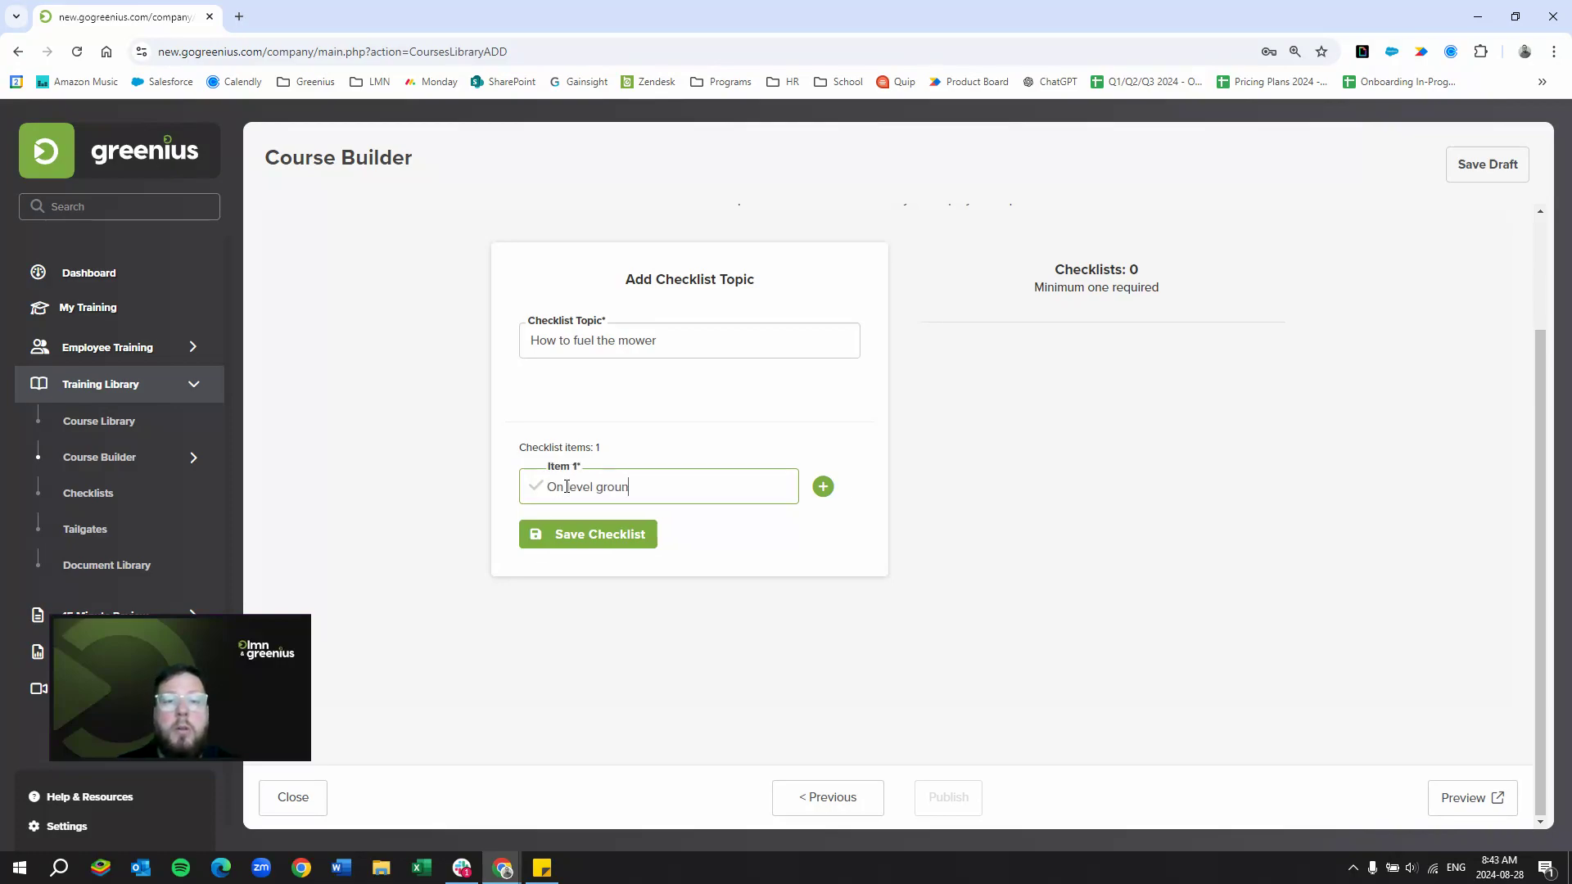
- Add a second checklist item reading "Correct fuel type"
{"action": "left_click", "coordinate": [822, 488]}
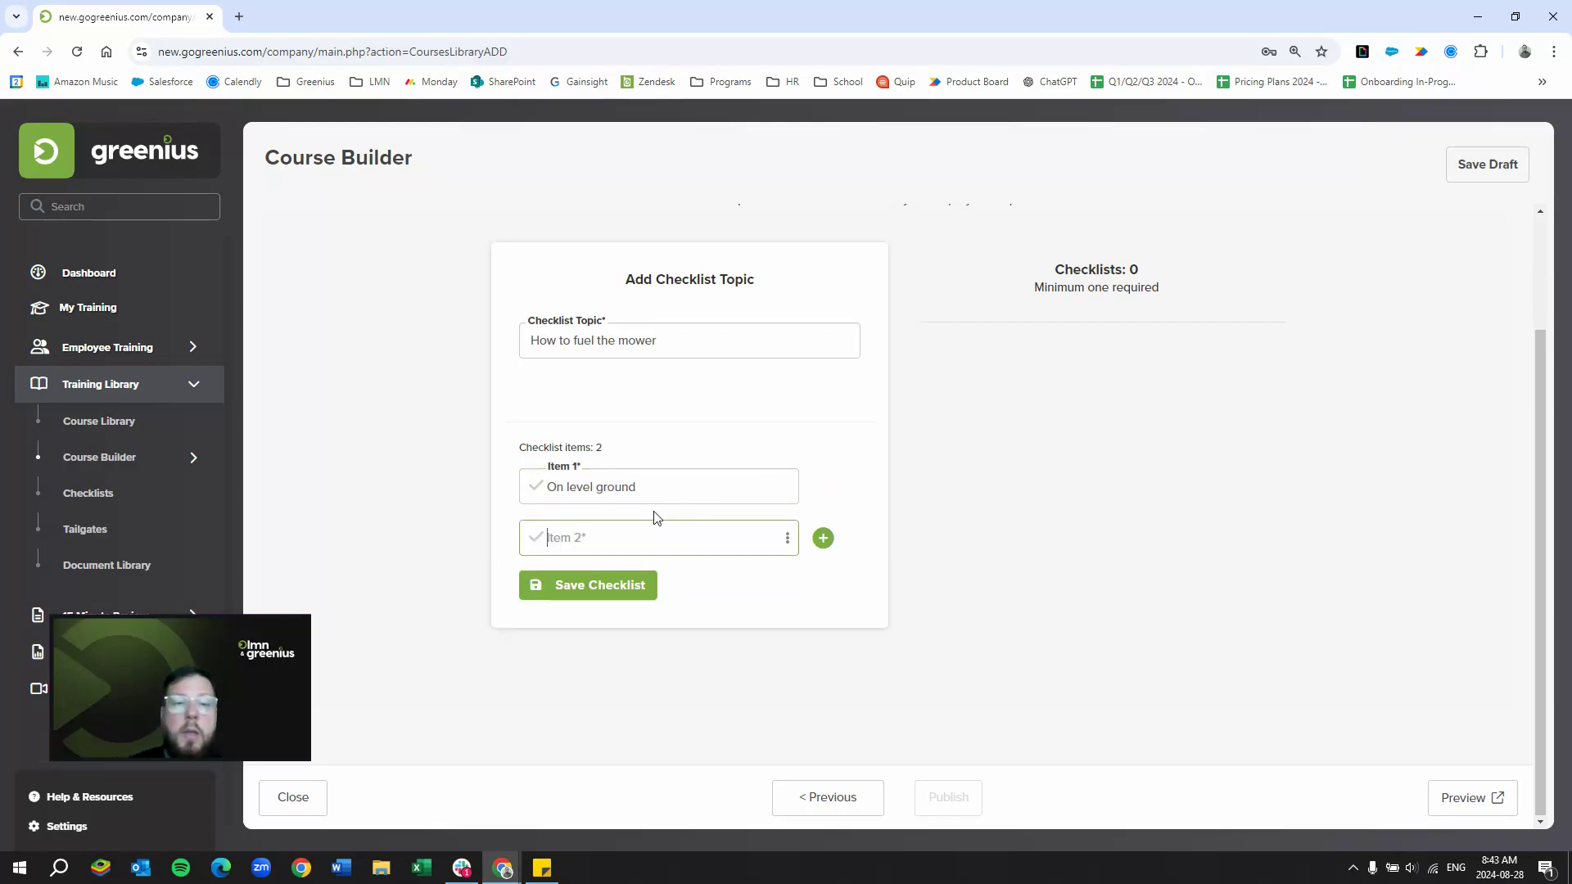
{"action": "left_click", "coordinate": [593, 541]}
{"action": "type", "text": "cor"}
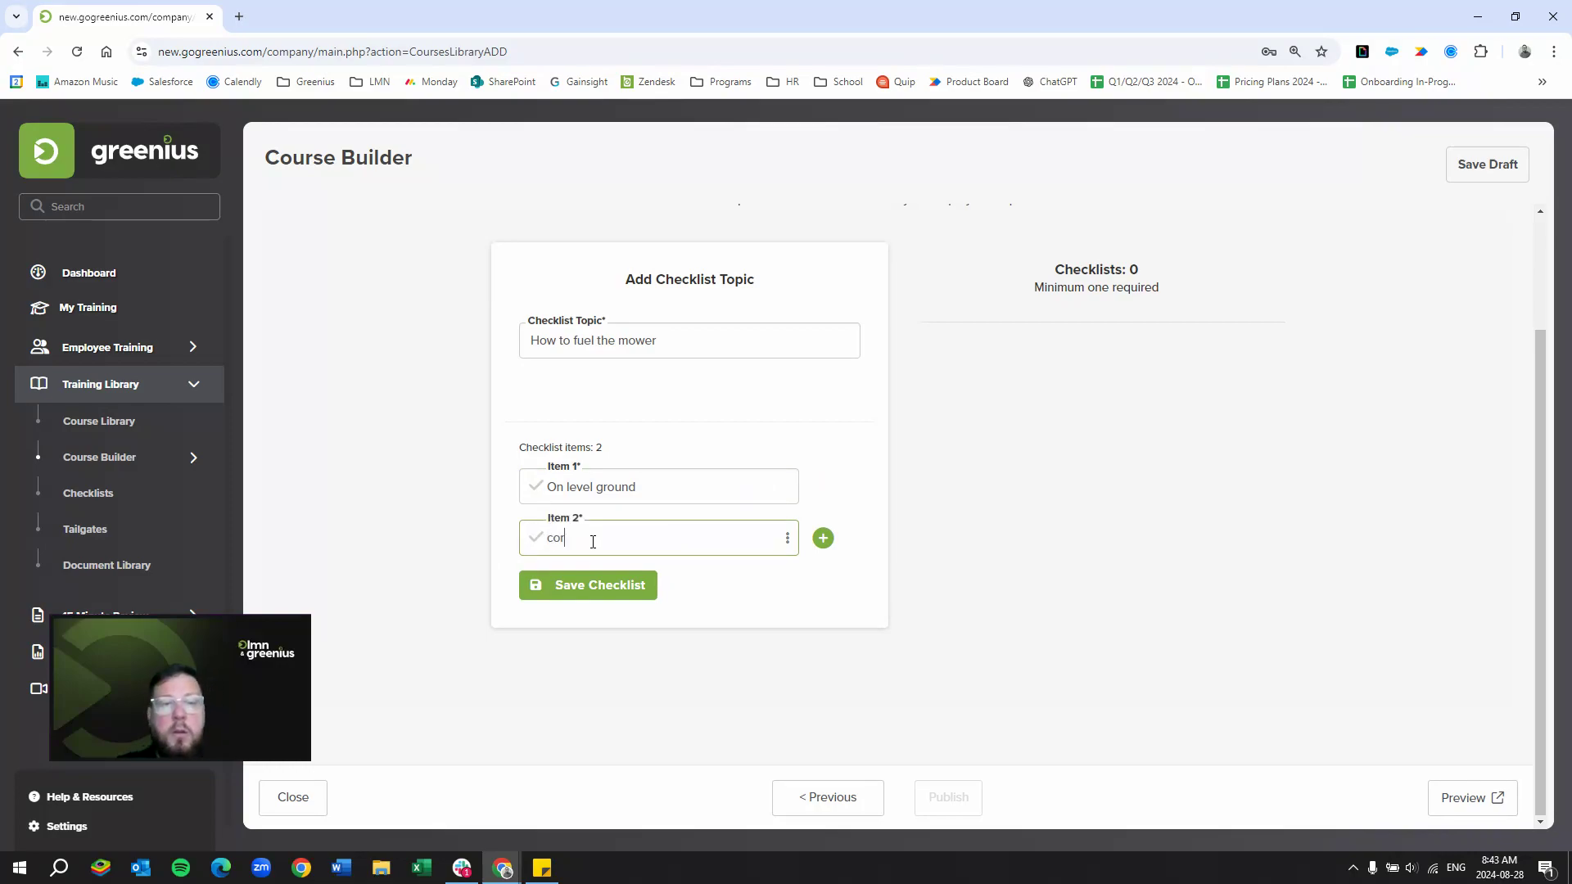
{"action": "key", "text": "BackSpace"}
{"action": "key", "text": "BackSpace"}
{"action": "key", "text": "BackSpace"}
{"action": "type", "text": "Correct fuel type"}
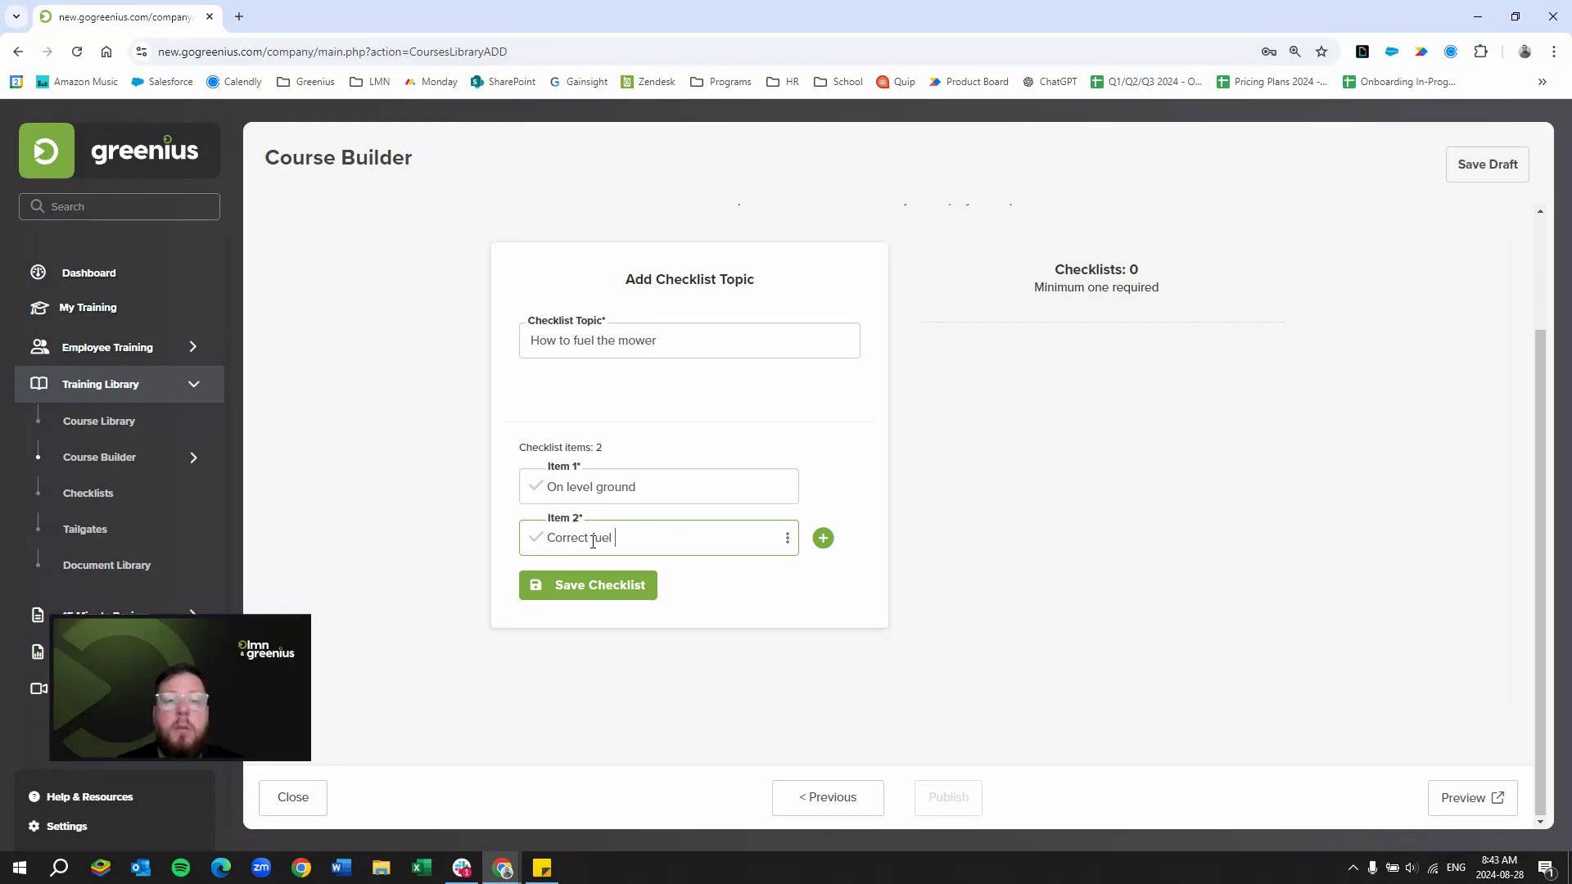
- Add a third checklist item reading "Remove Gas cap"
{"action": "left_click", "coordinate": [823, 538]}
{"action": "left_click", "coordinate": [565, 597]}
{"action": "type", "text": "remove"}
{"action": "key", "text": "BackSpace"}
{"action": "key", "text": "BackSpace"}
{"action": "key", "text": "BackSpace"}
{"action": "key", "text": "BackSpace"}
{"action": "key", "text": "BackSpace"}
{"action": "key", "text": "BackSpace"}
{"action": "type", "text": "Rem"}
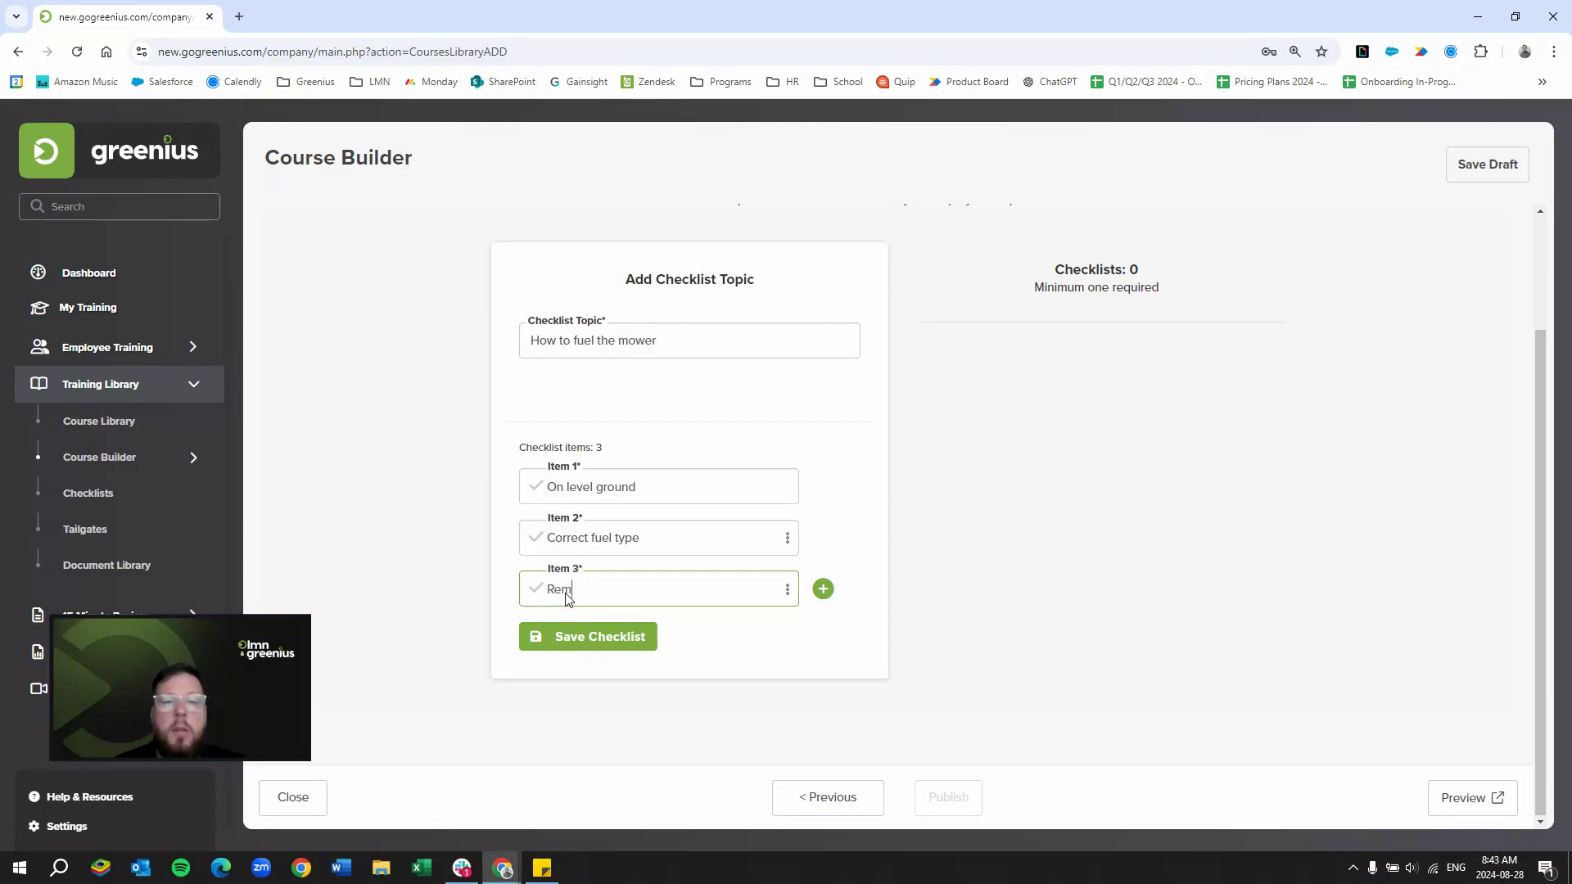
{"action": "type", "text": "ove Gas cap"}
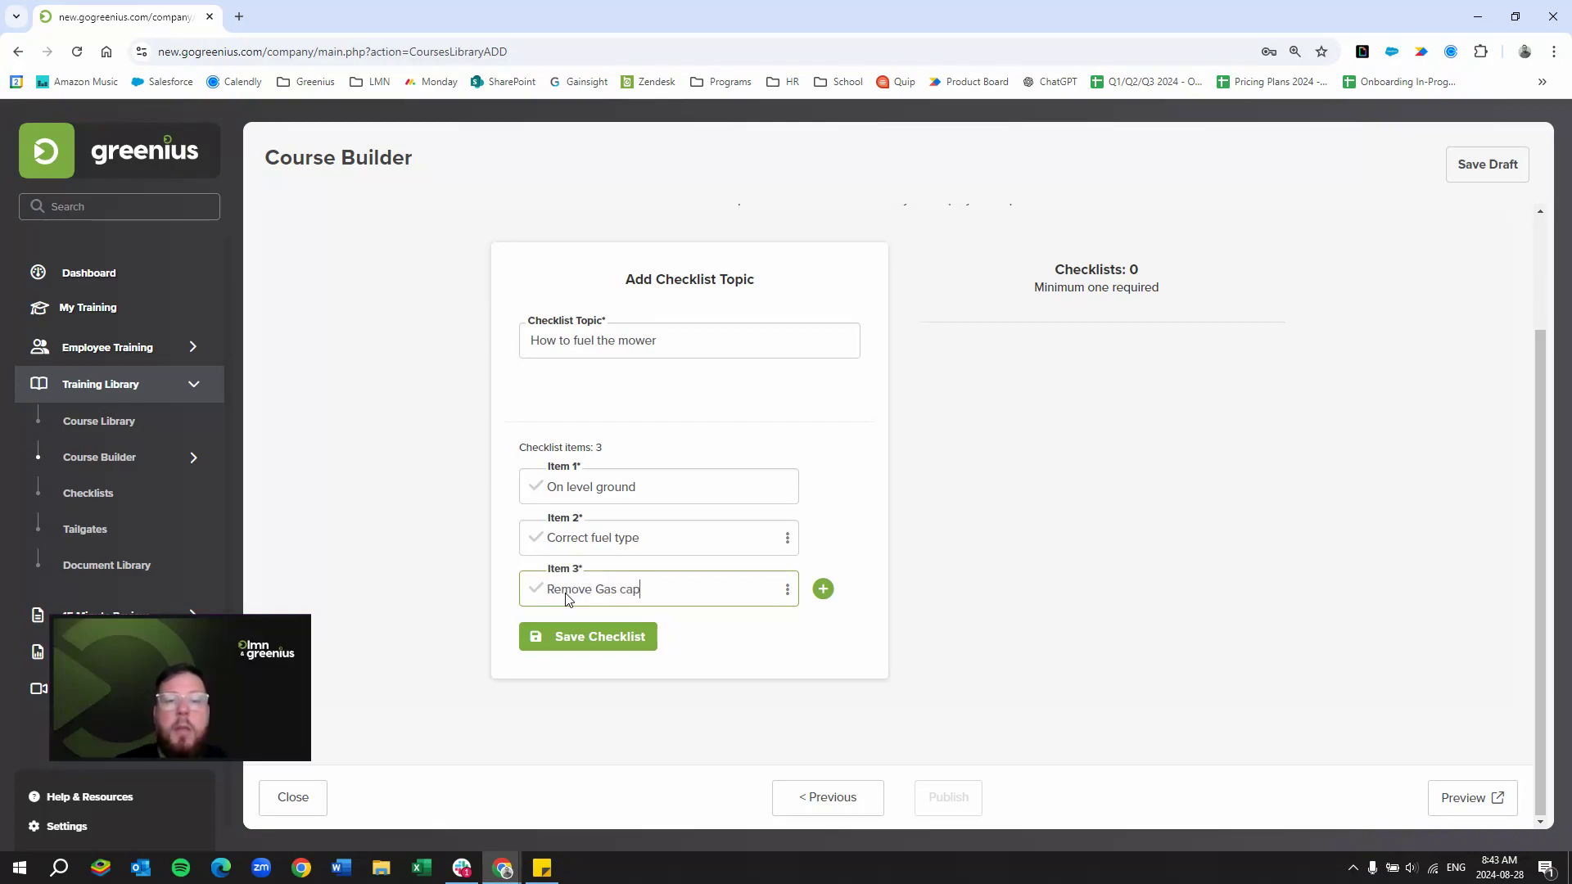
- Add "Fill the mower" as the fourth checklist item and "Replace gas cap" as the fifth
{"action": "left_click", "coordinate": [823, 589]}
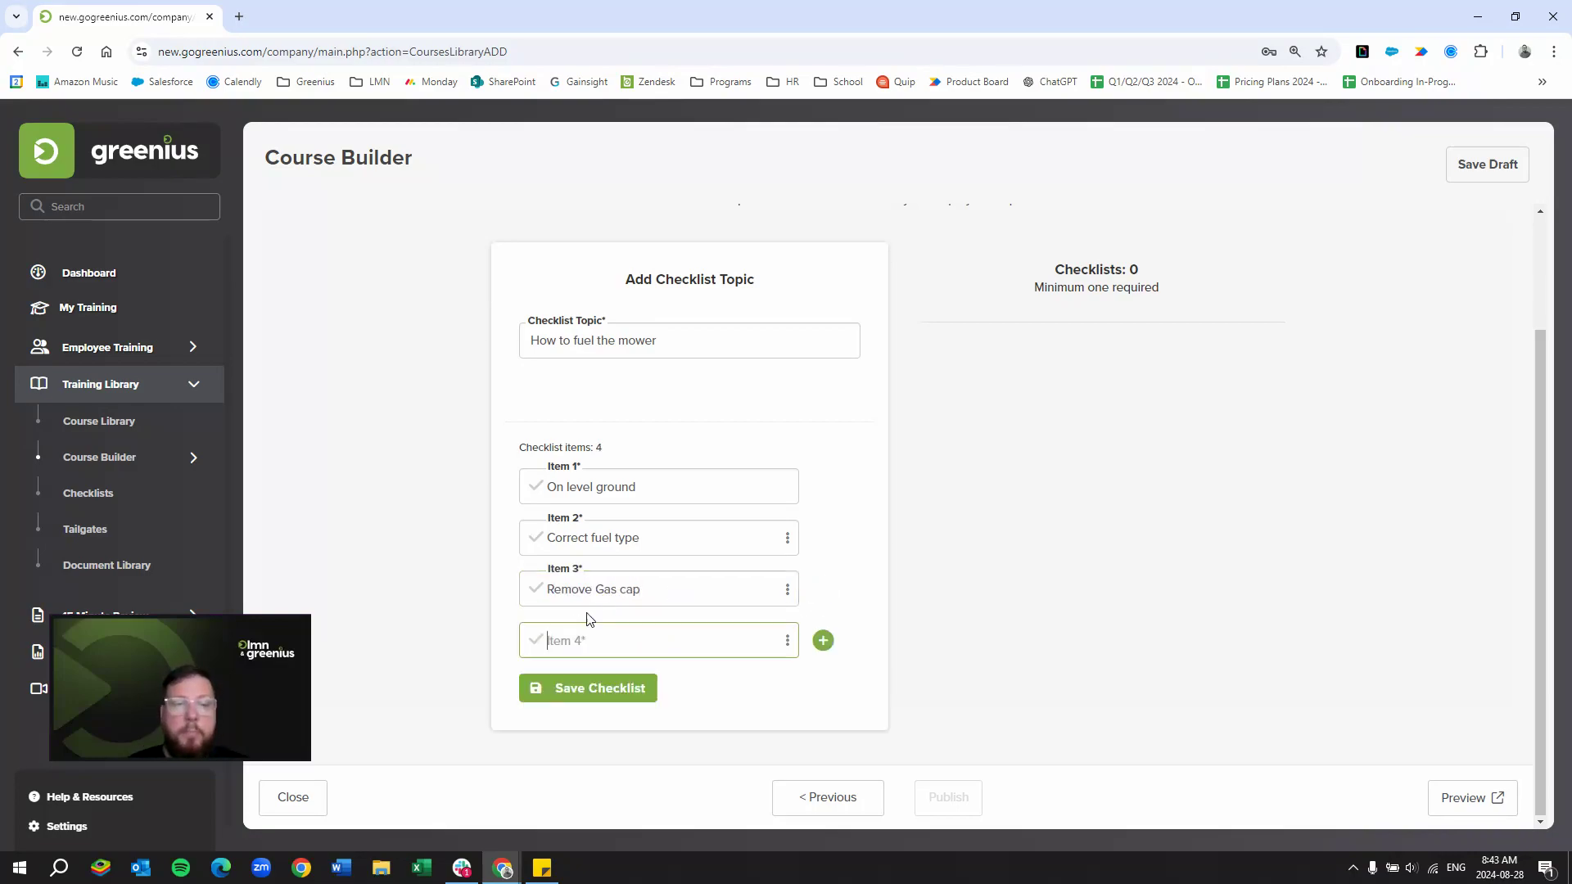
{"action": "type", "text": "Fill"}
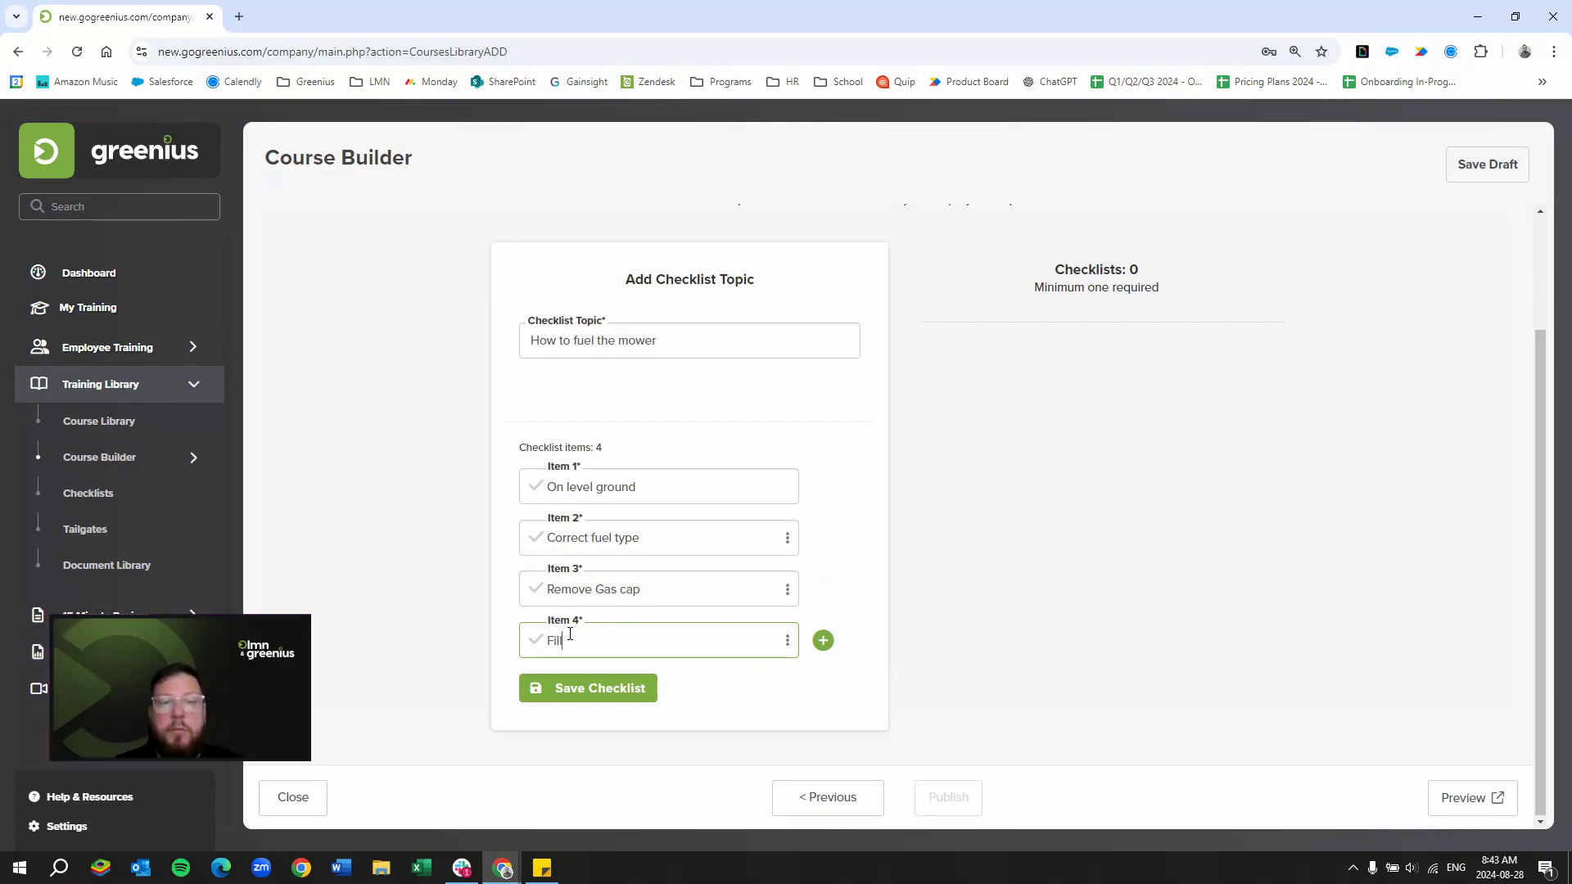
{"action": "type", "text": " the mower"}
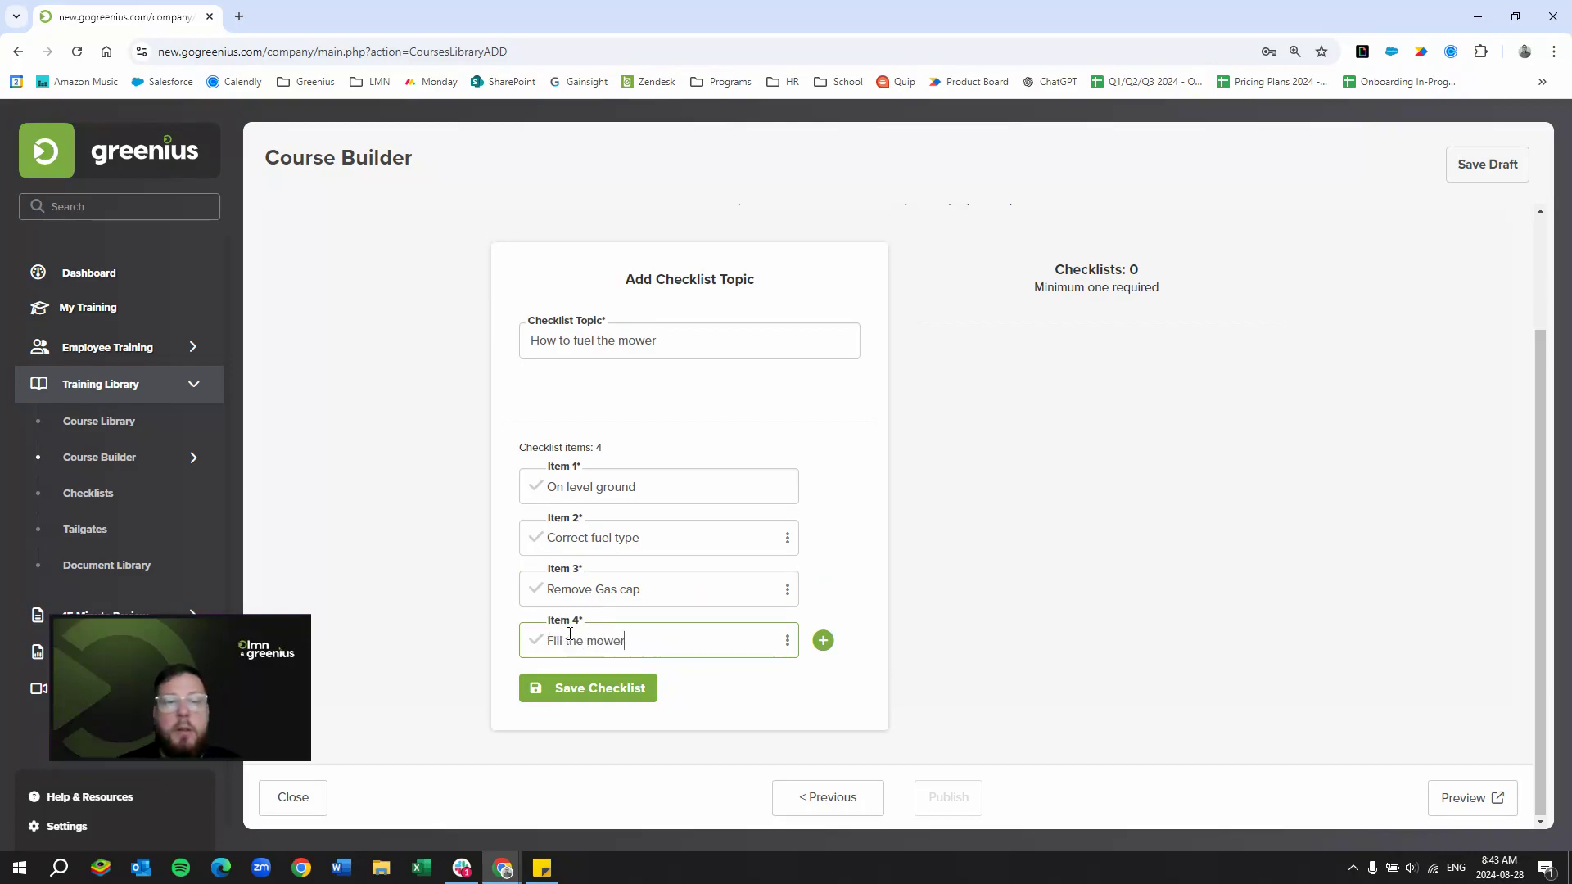
{"action": "left_click", "coordinate": [823, 640]}
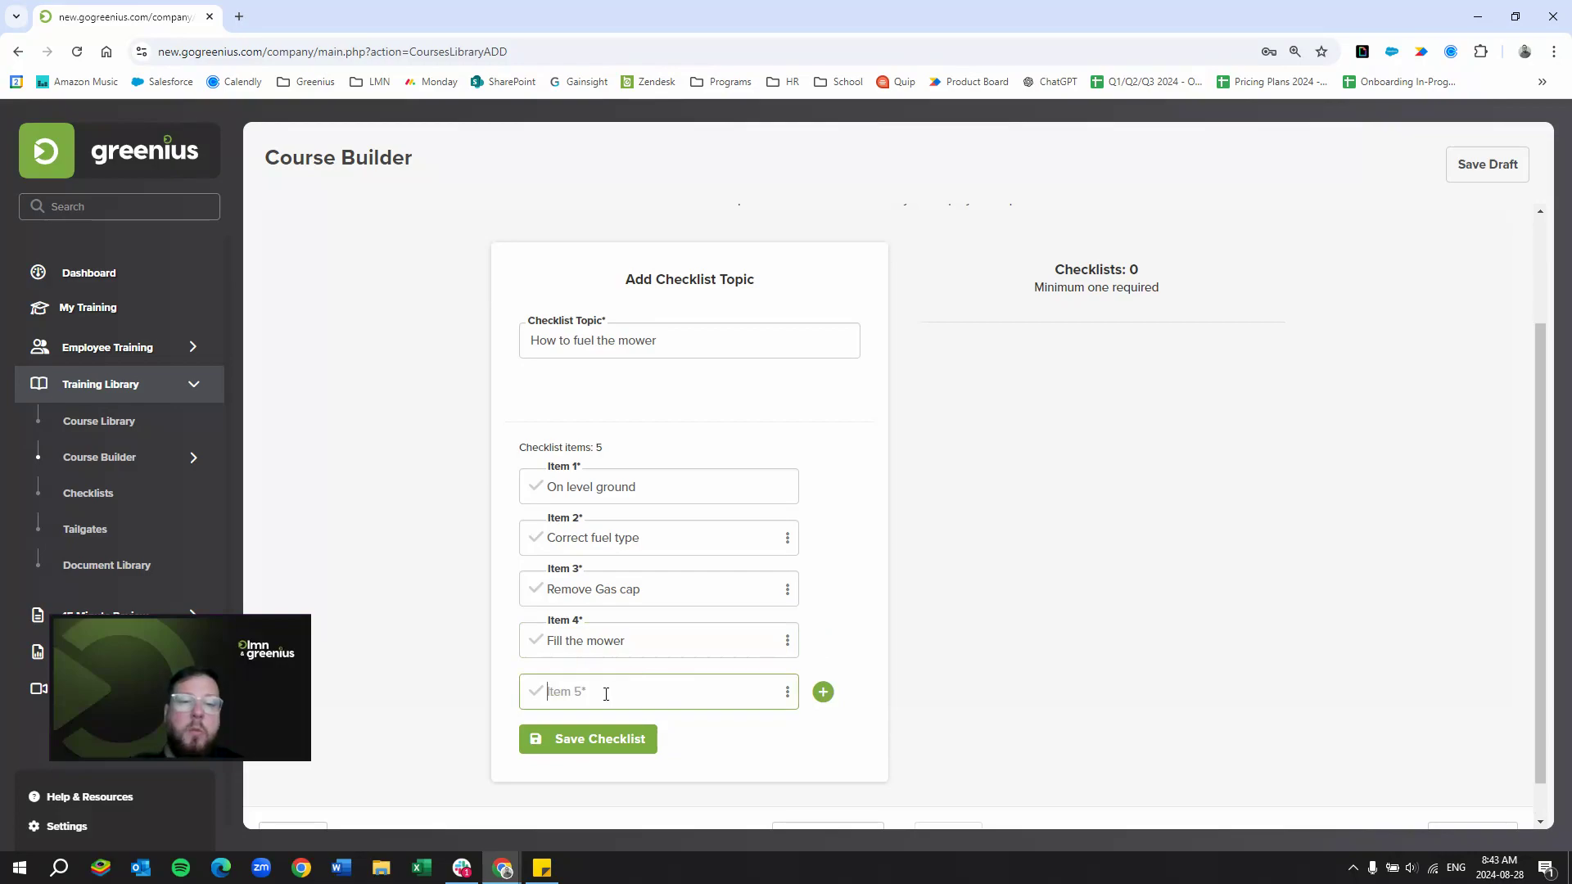
{"action": "type", "text": "Replace gas cap"}
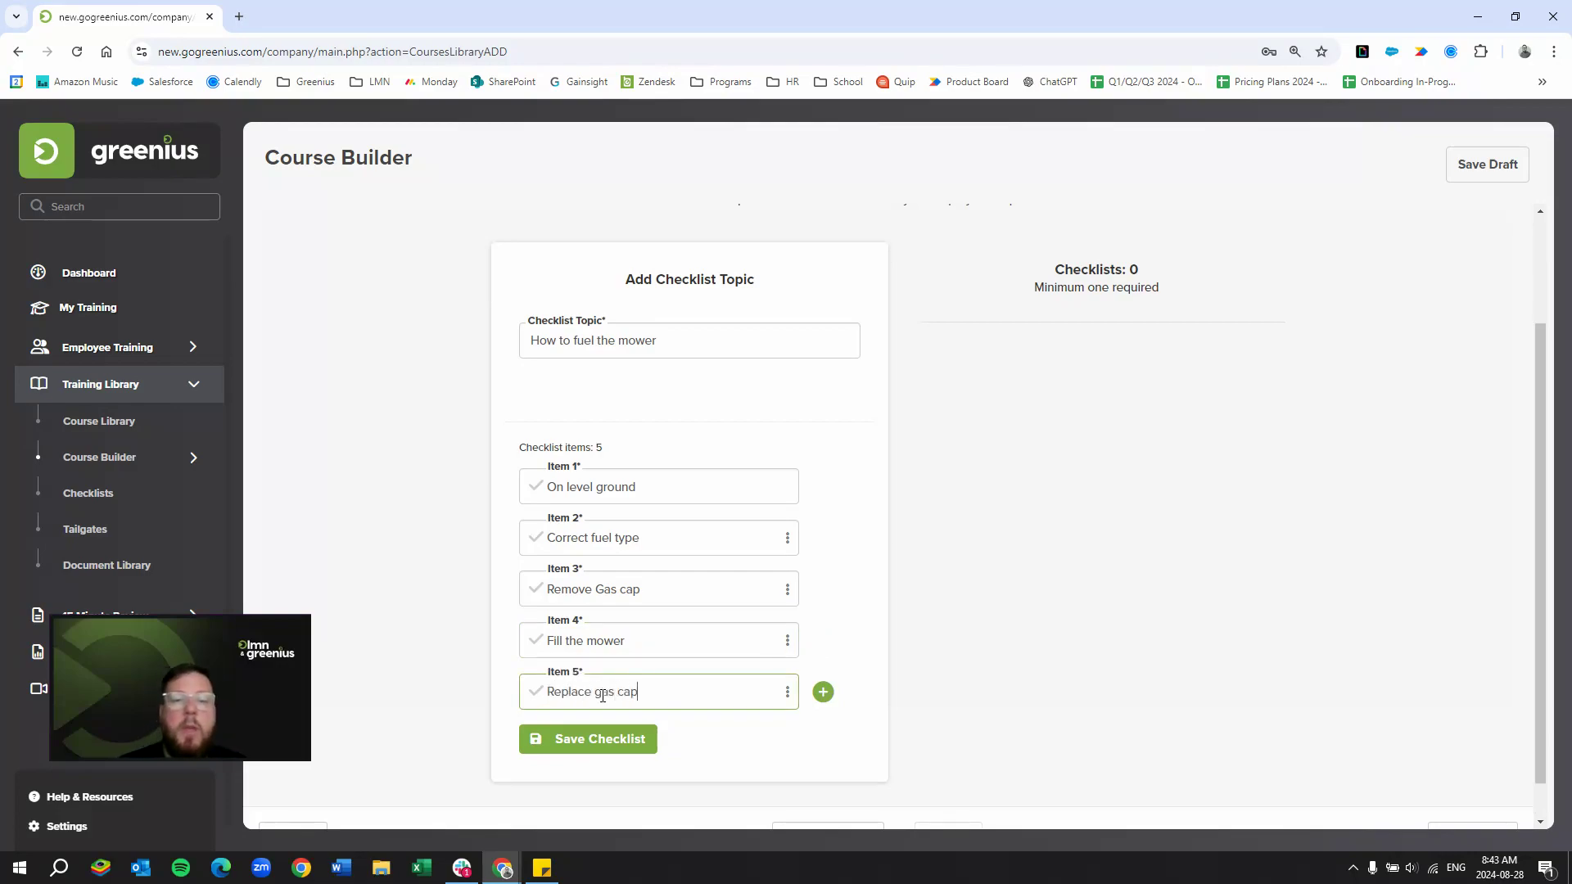
- Save the fueling checklist and publish the custom course to the course library
{"action": "left_click", "coordinate": [610, 747]}
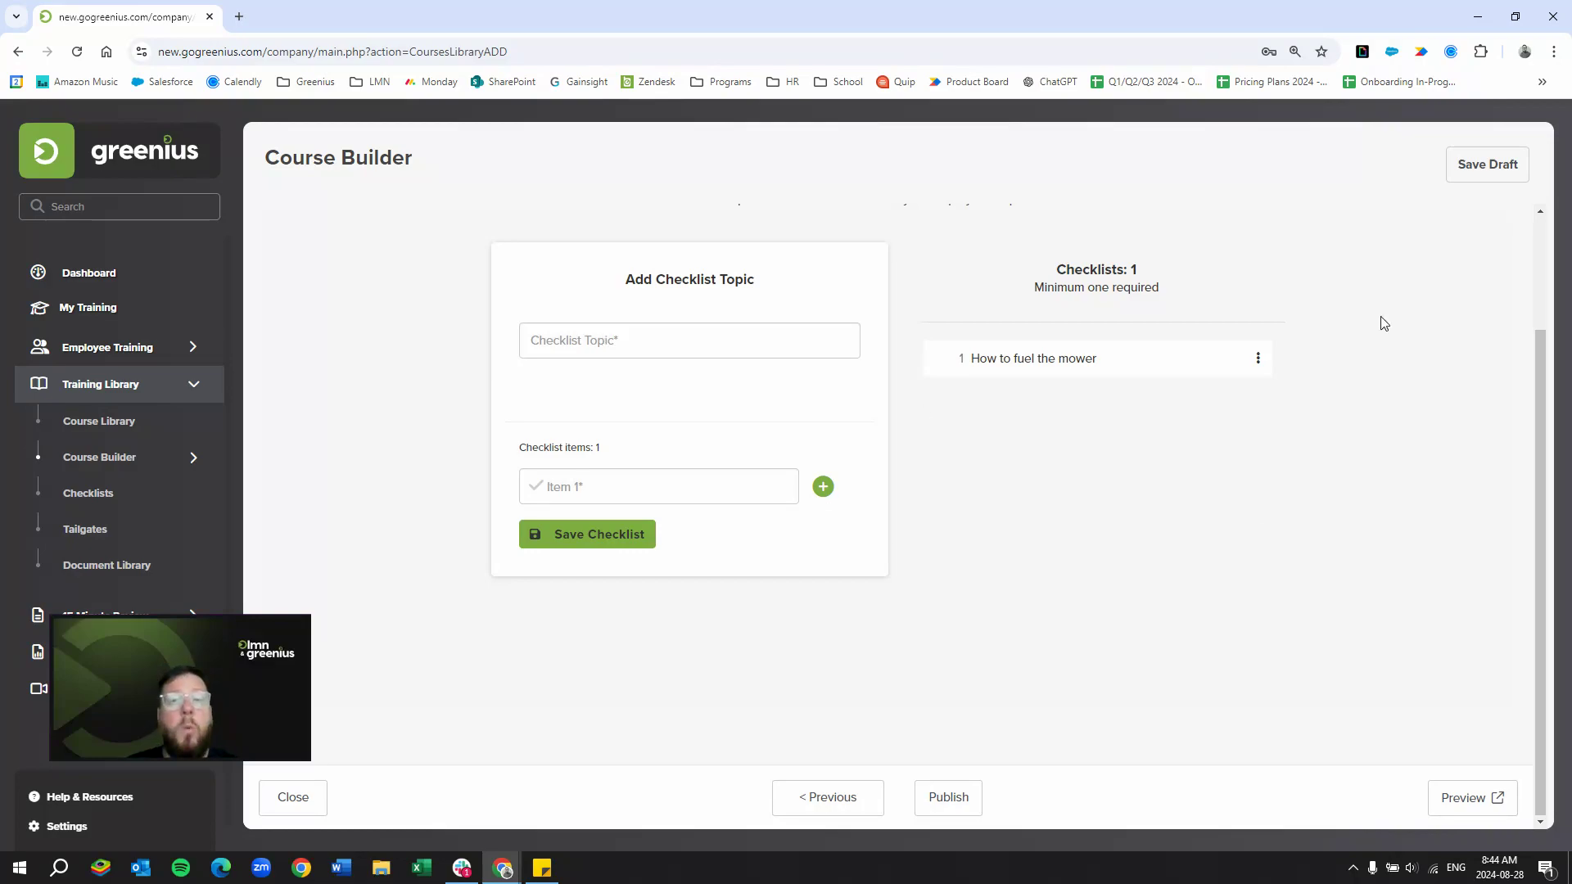
{"action": "left_click", "coordinate": [947, 799]}
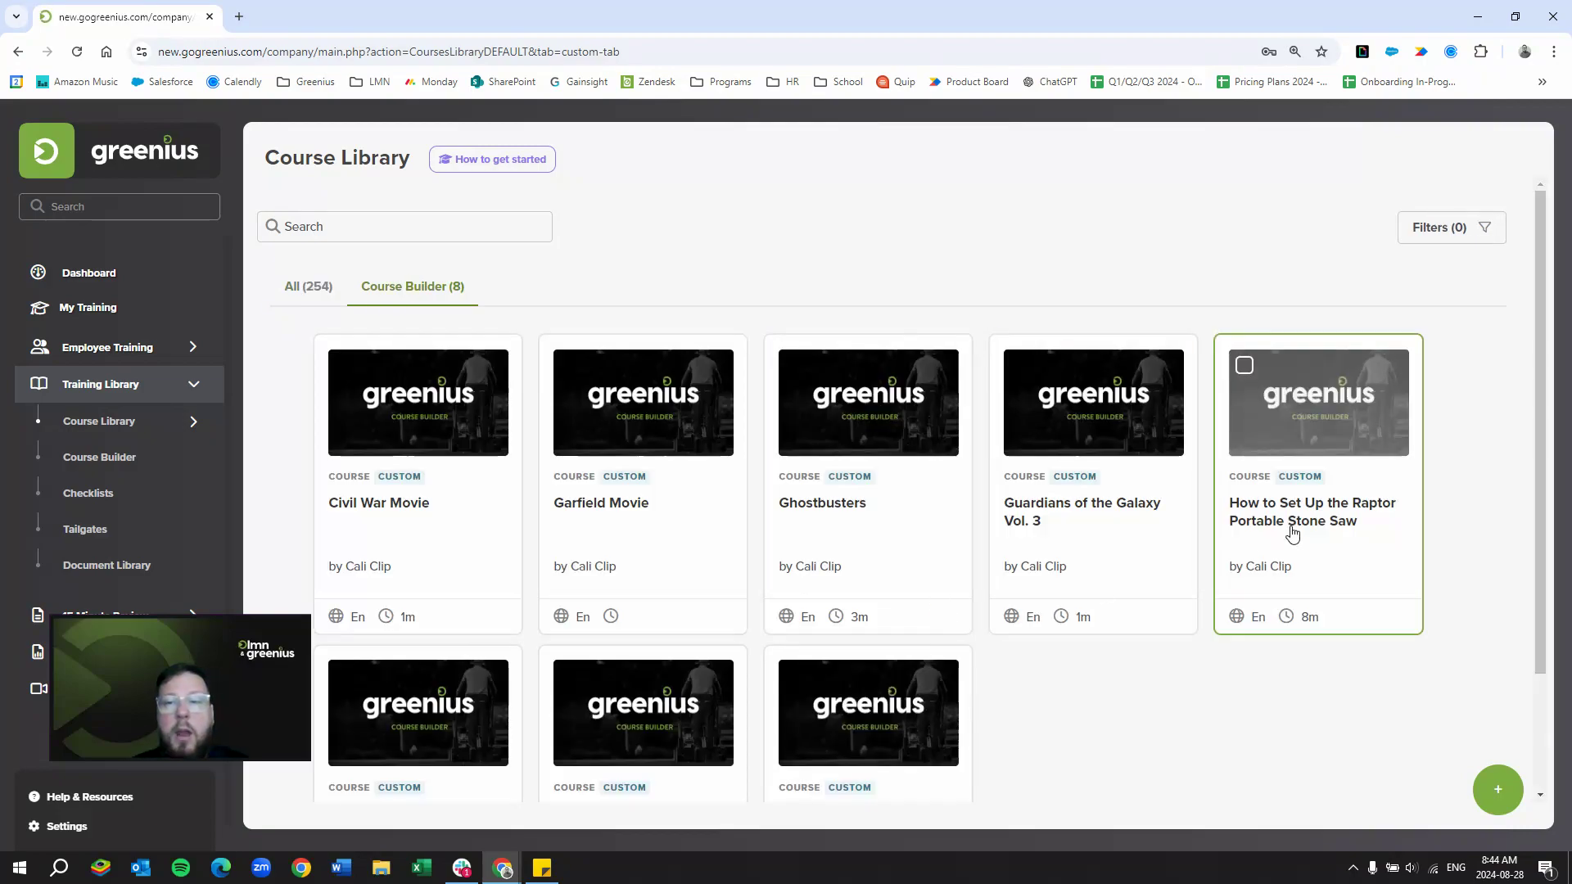
{"action": "scroll", "coordinate": [1122, 573], "scroll_direction": "down", "scroll_amount": 2}
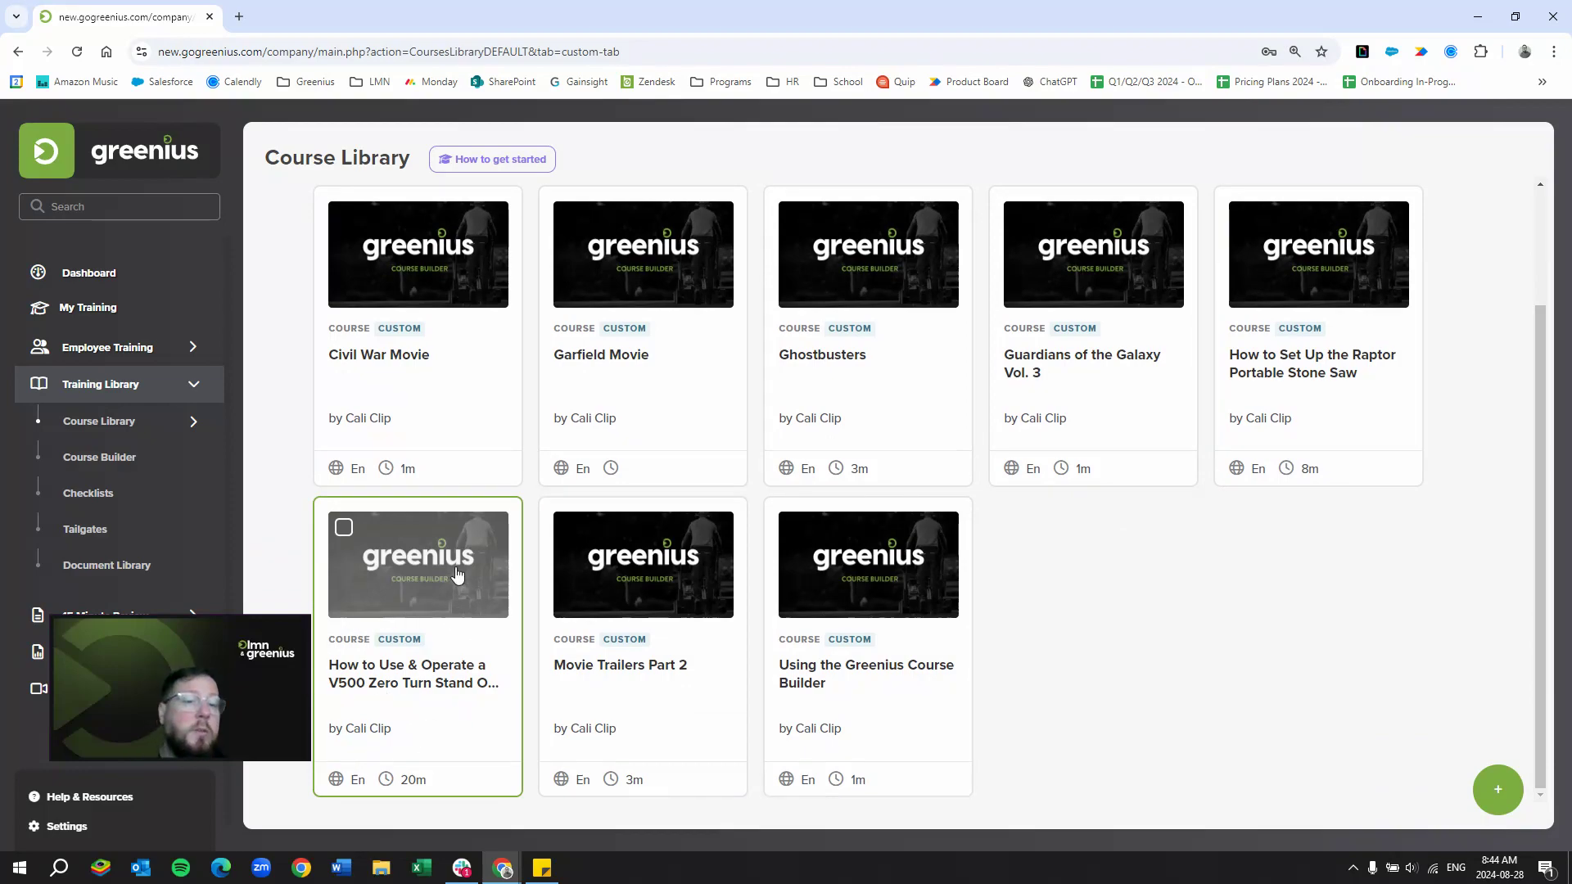
- Search the full course library for "how to"
{"action": "left_click", "coordinate": [80, 422]}
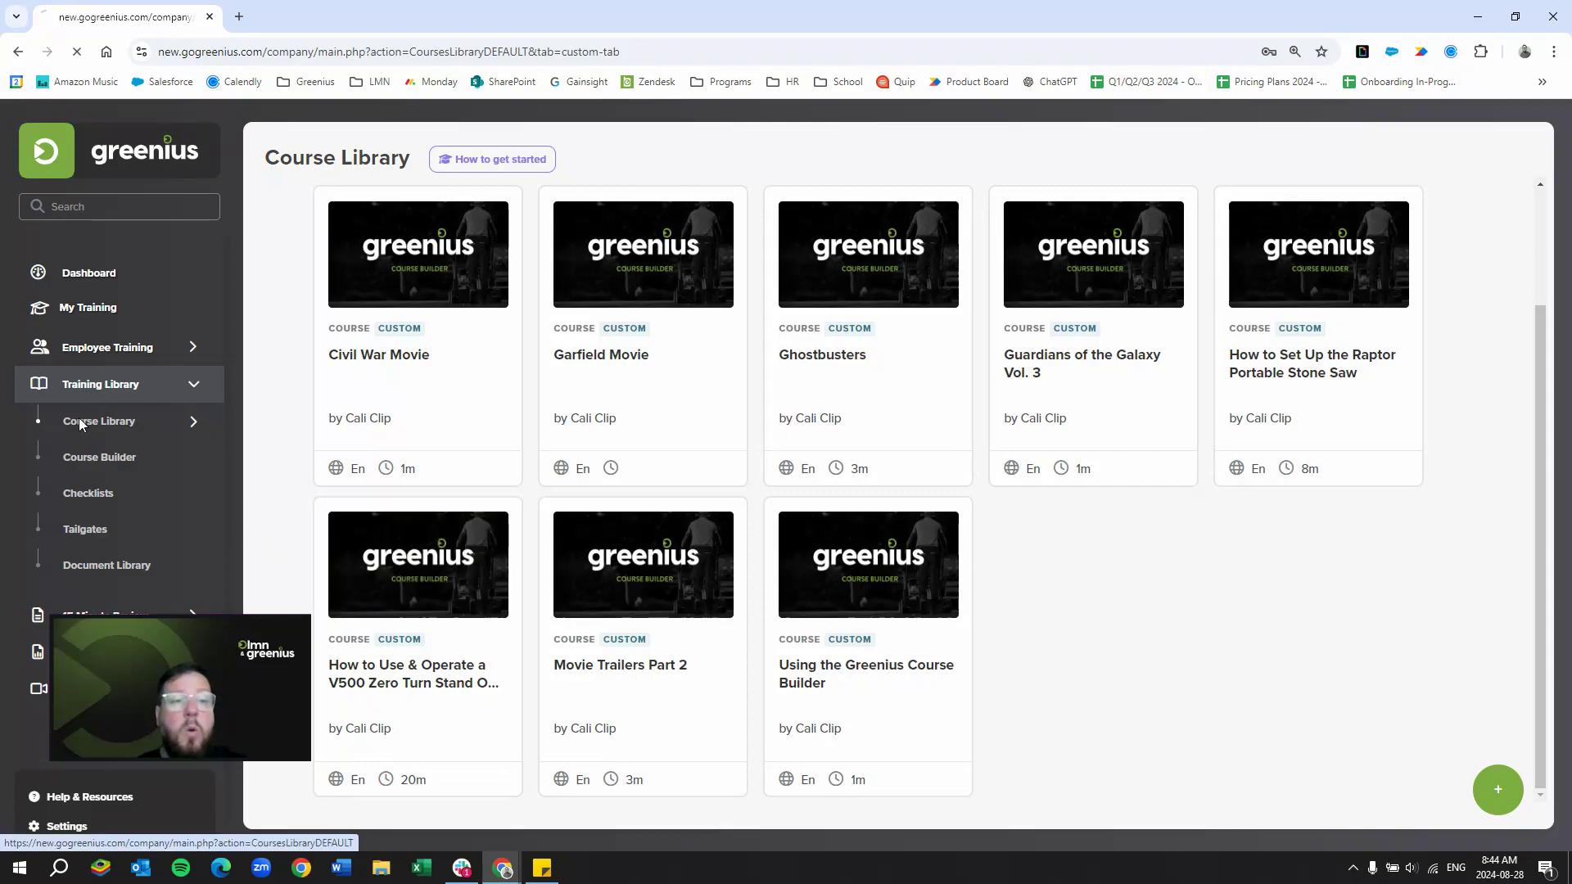
{"action": "left_click", "coordinate": [348, 226]}
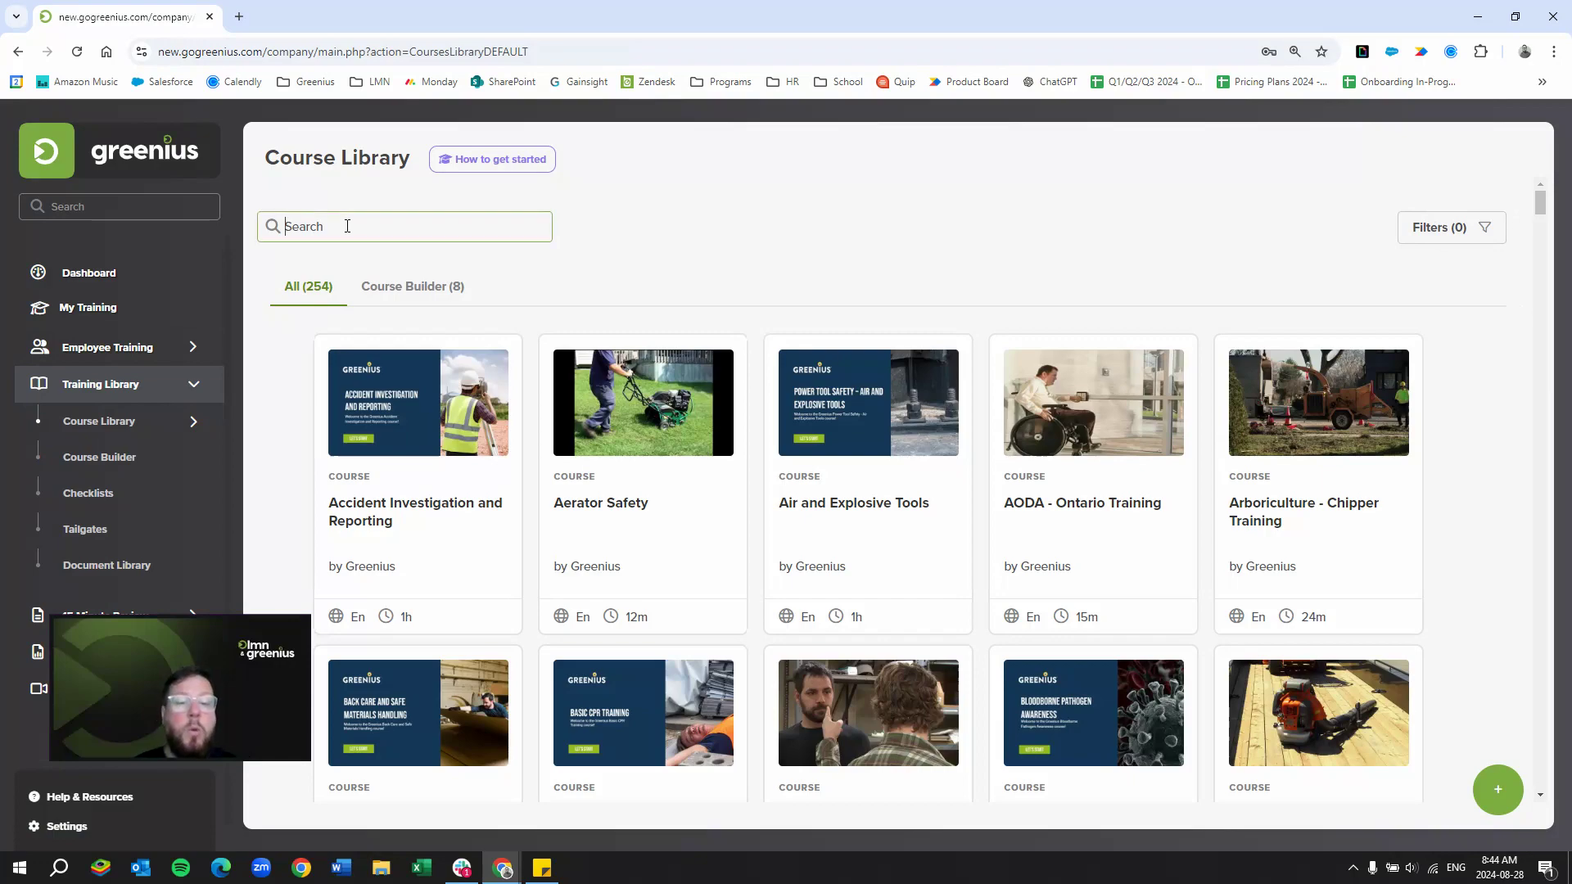
{"action": "type", "text": "how to"}
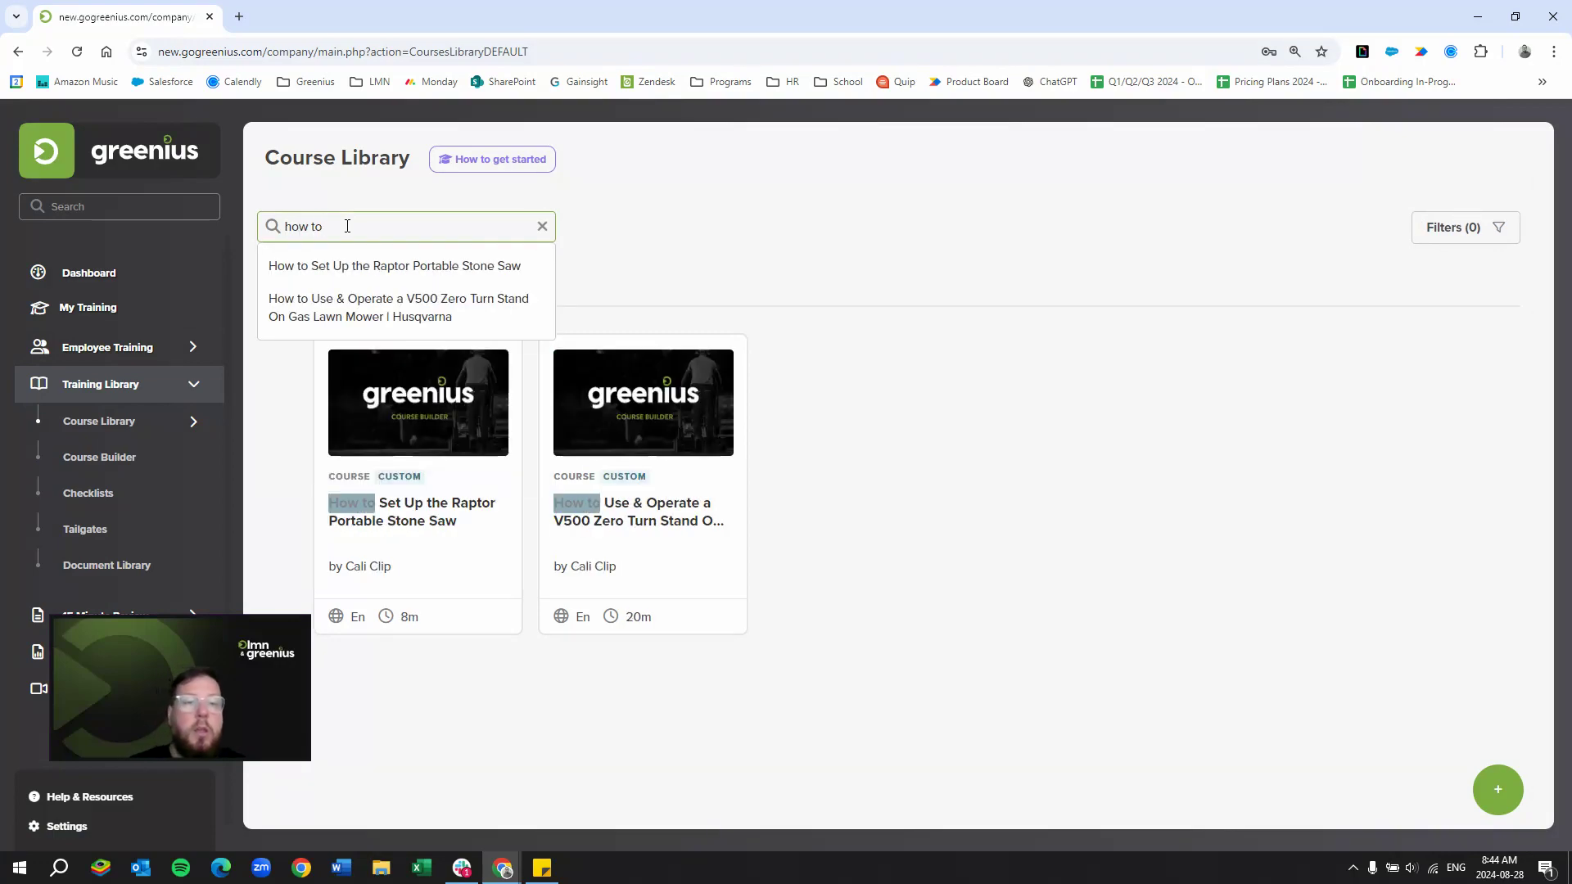